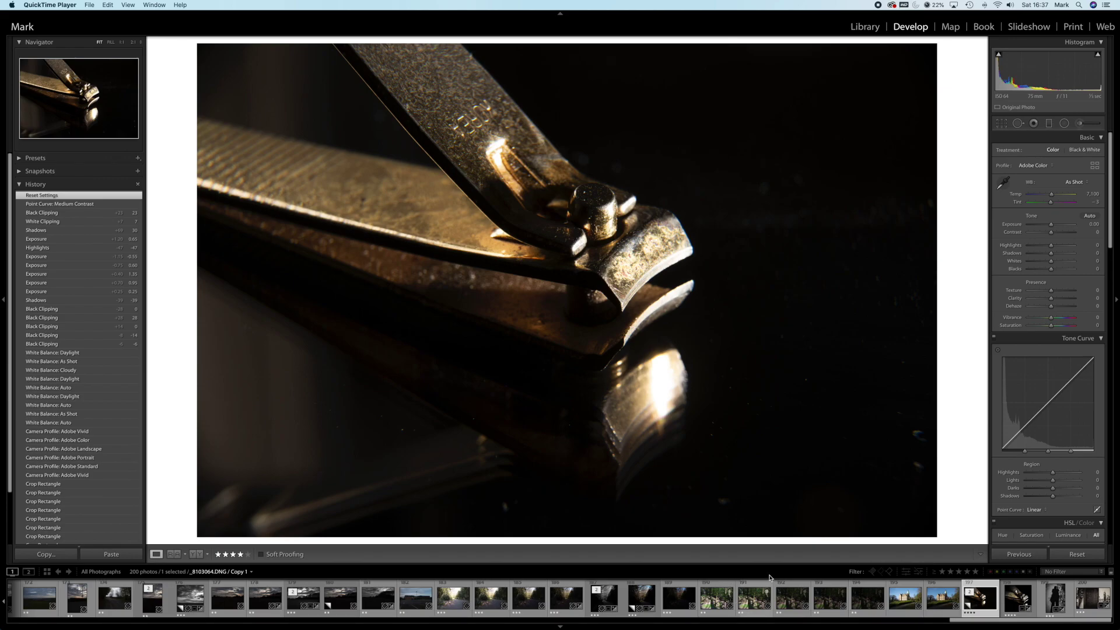
click(1018, 598)
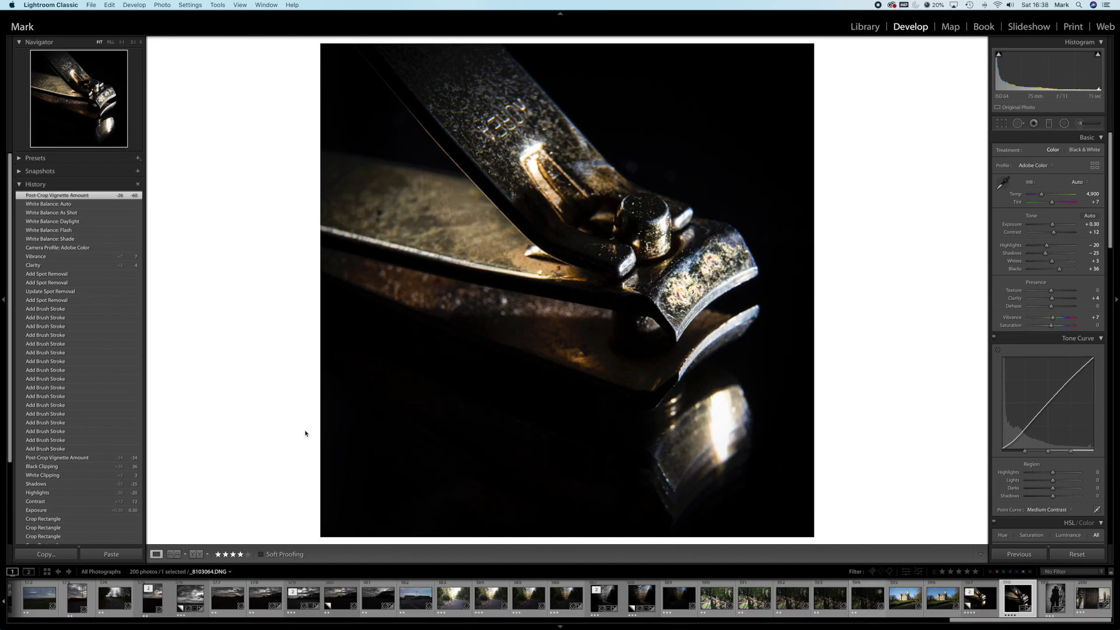
click(978, 583)
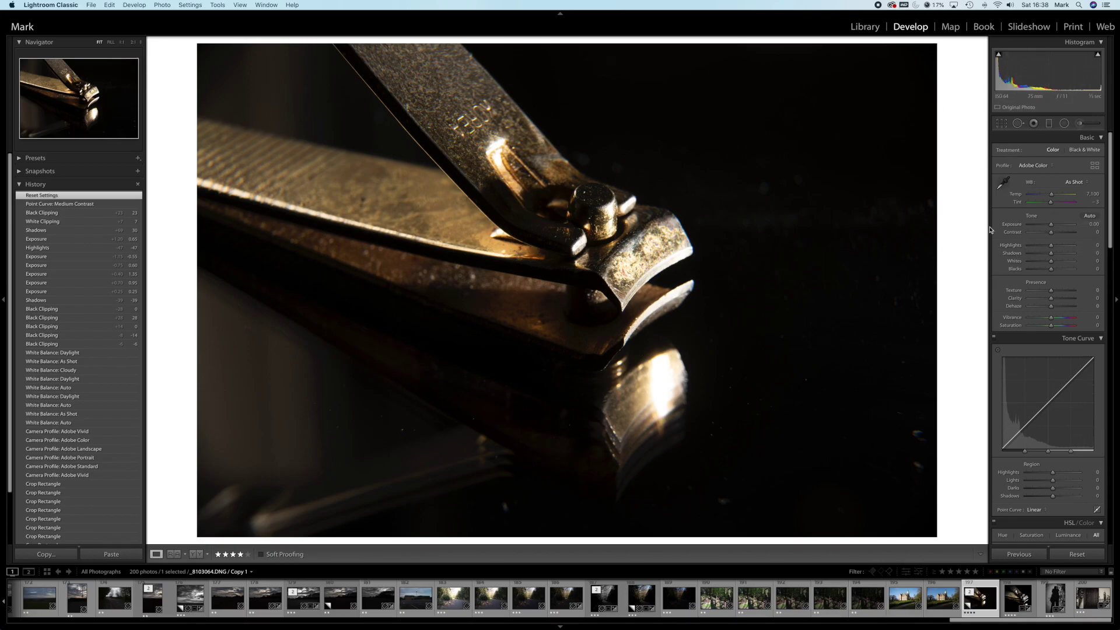
Lock the crop overlay to a 1 x 1 aspect ratio
click(1002, 124)
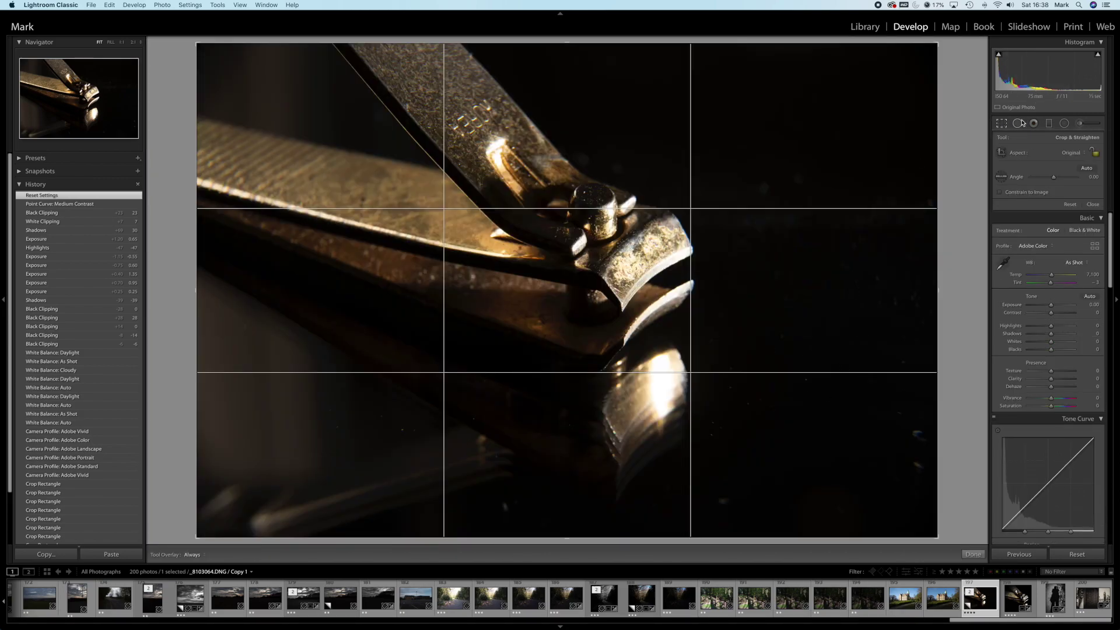
click(1068, 154)
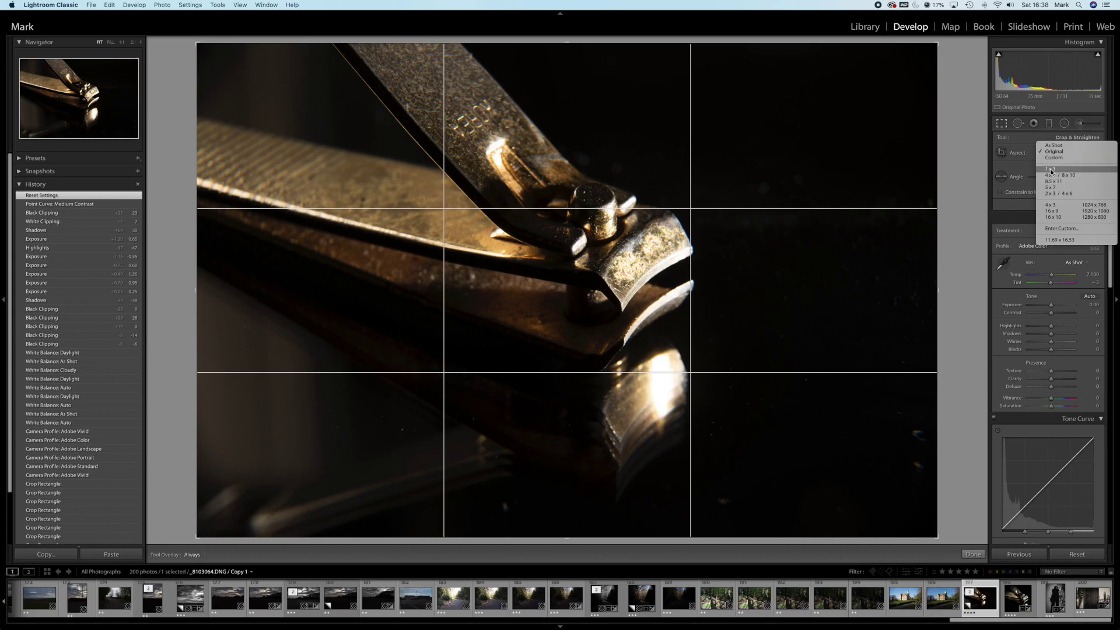
click(1053, 169)
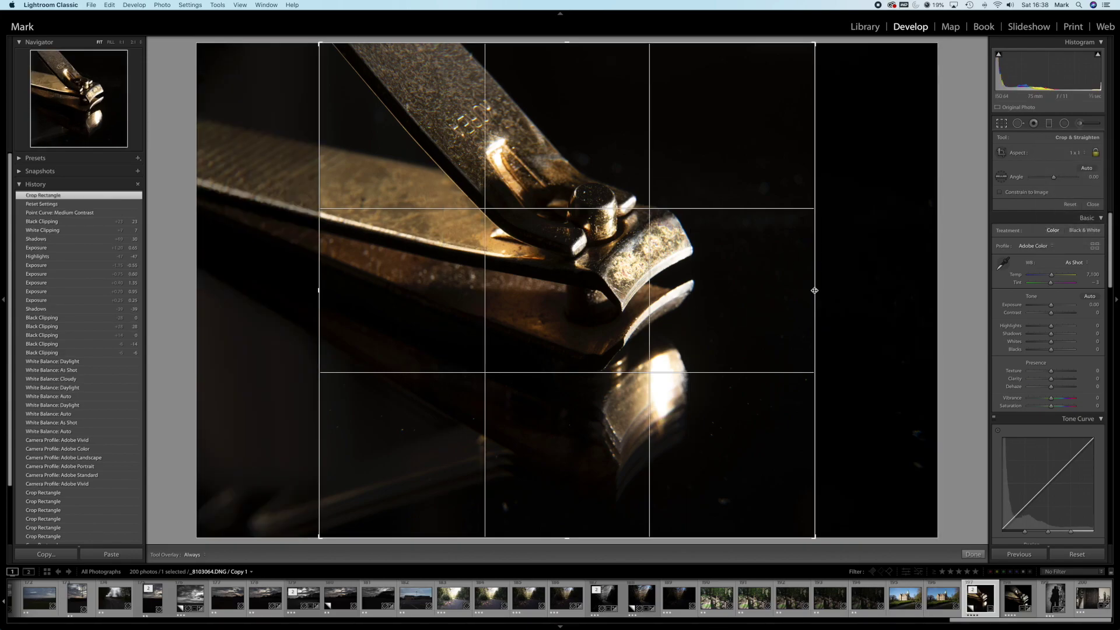
Resize and reposition the square crop tightly around the clipper hinge and reflection, then apply it
drag(815, 290, 680, 290)
drag(478, 302, 437, 374)
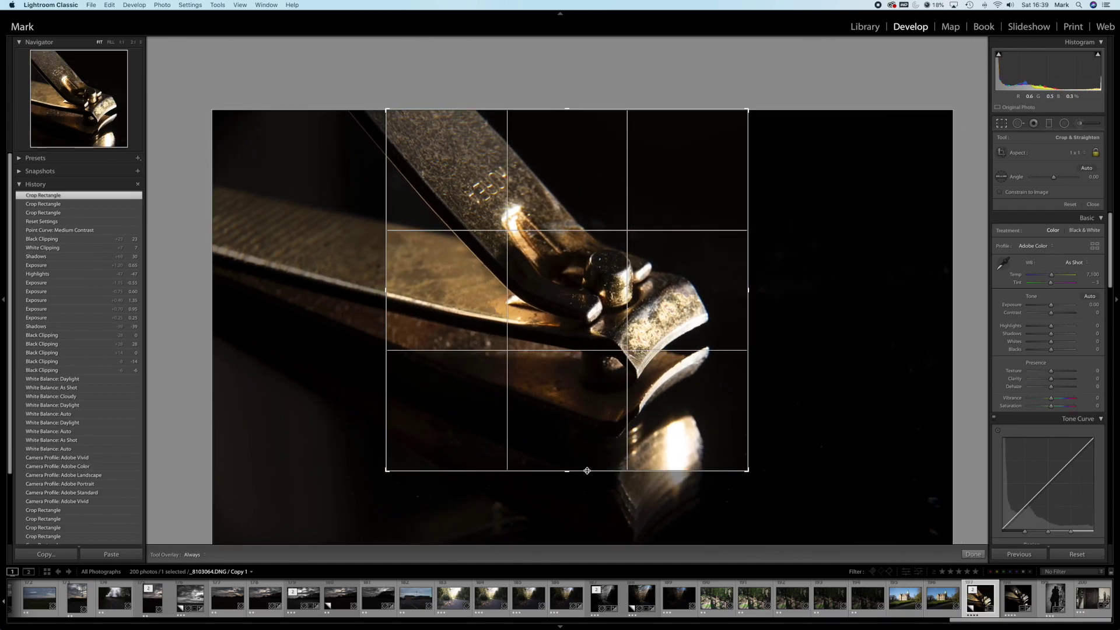
drag(564, 473, 570, 517)
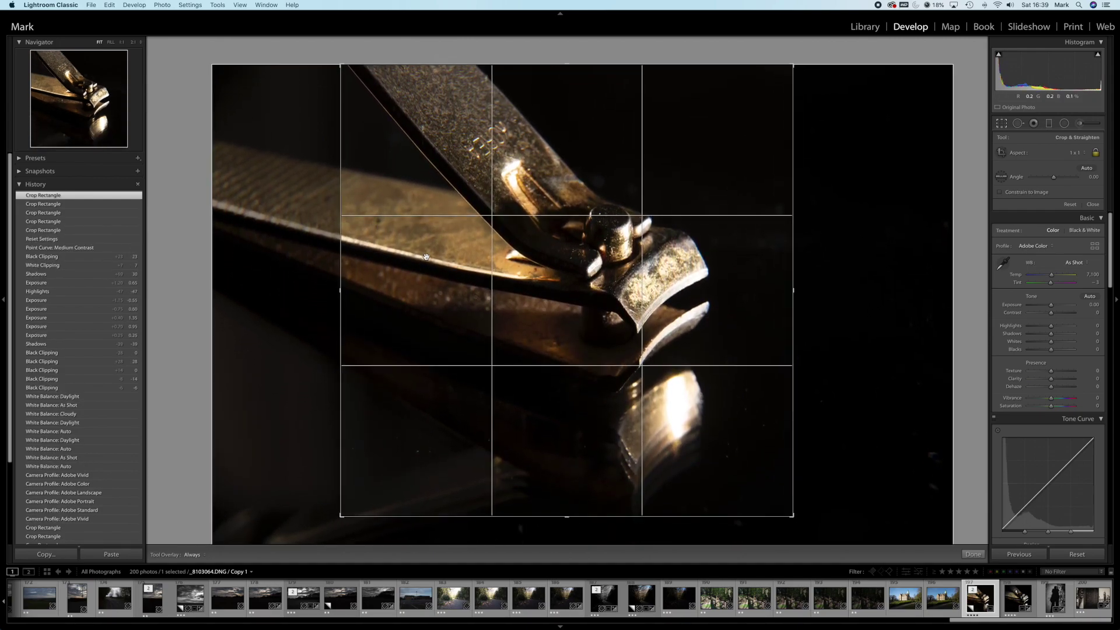
drag(445, 267, 358, 282)
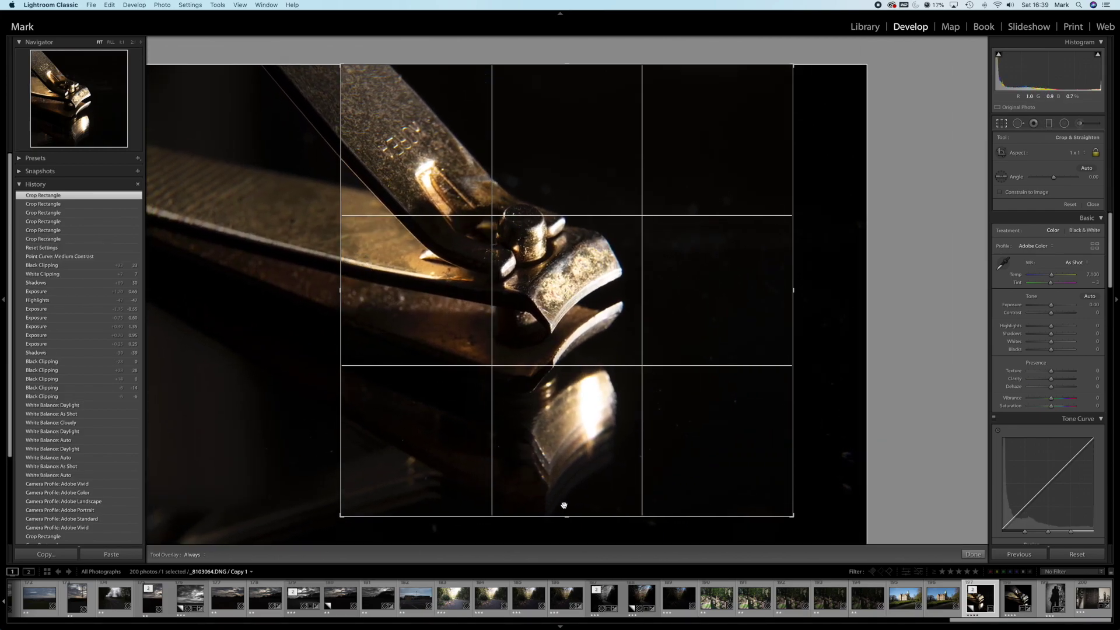
drag(564, 517, 566, 483)
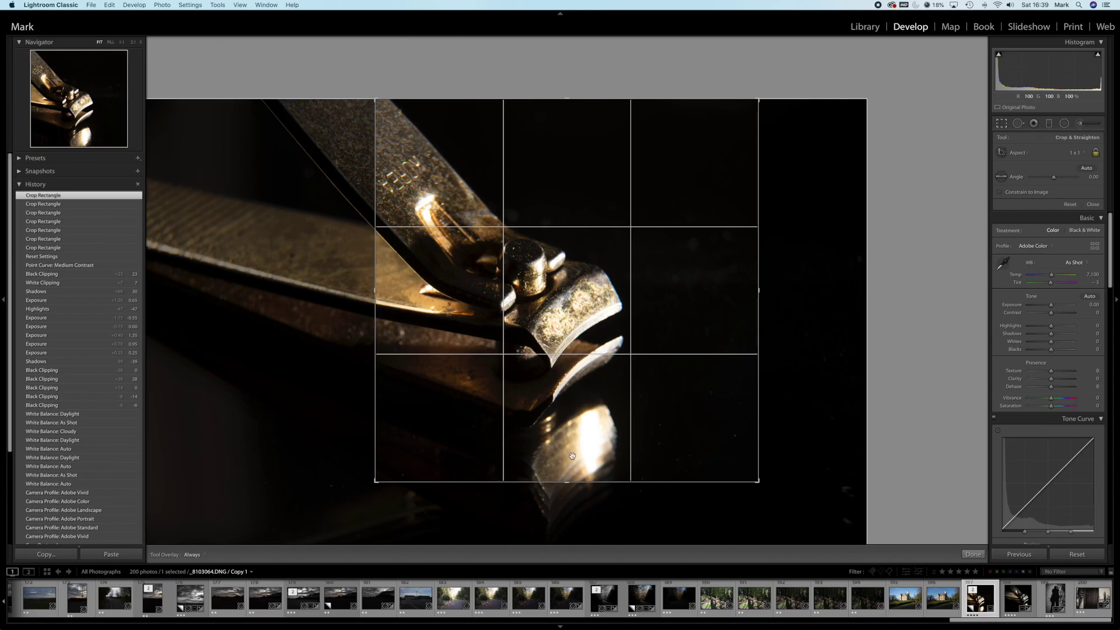
drag(563, 455, 553, 411)
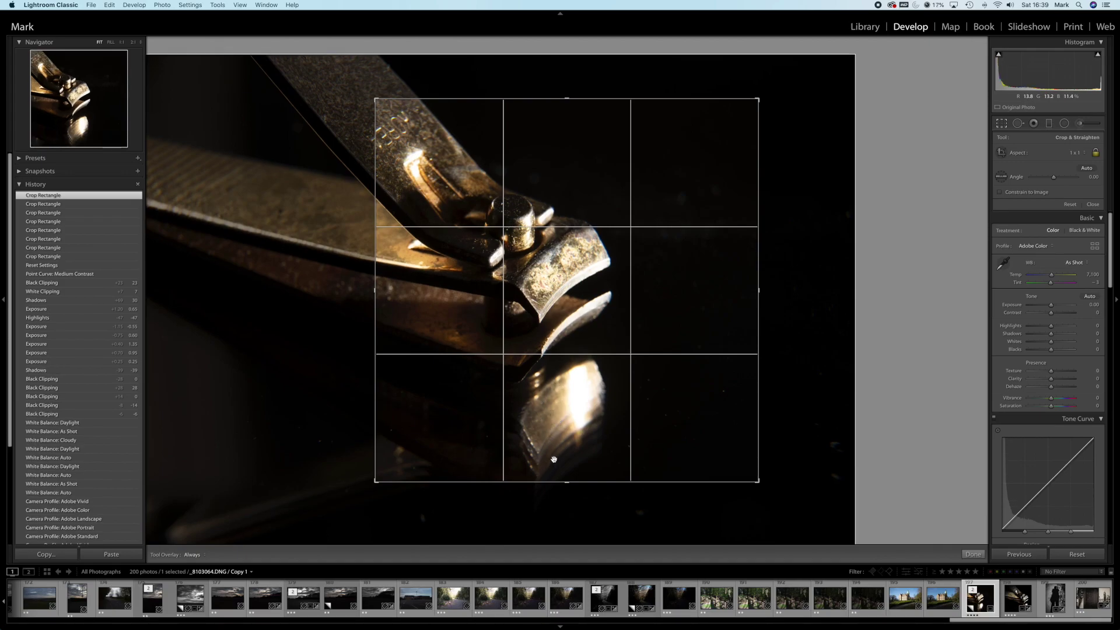
drag(537, 372, 562, 367)
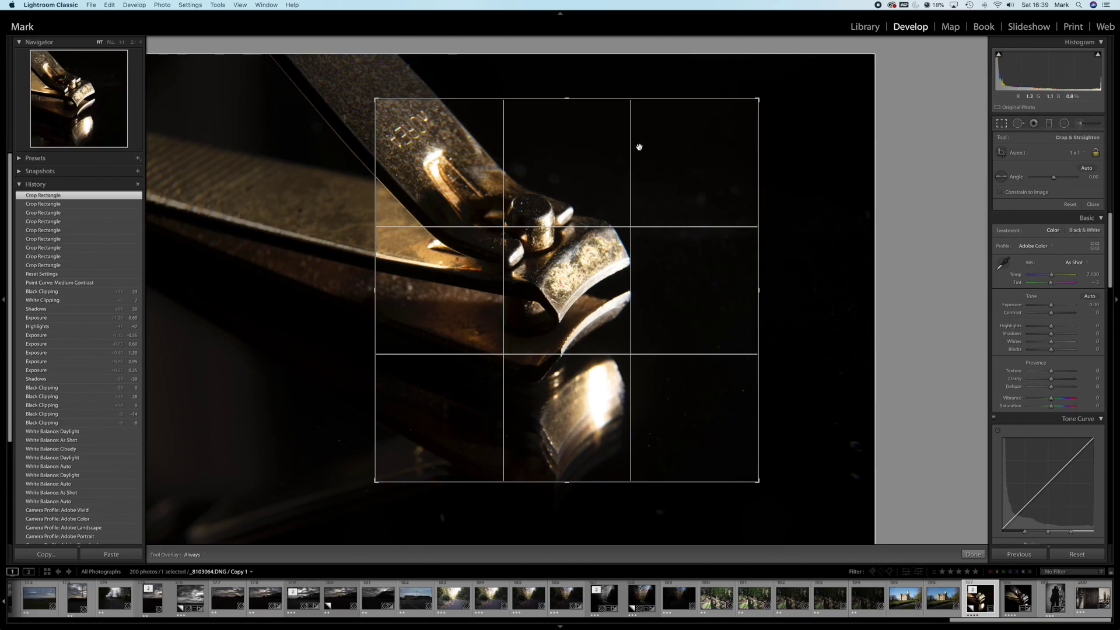
click(972, 554)
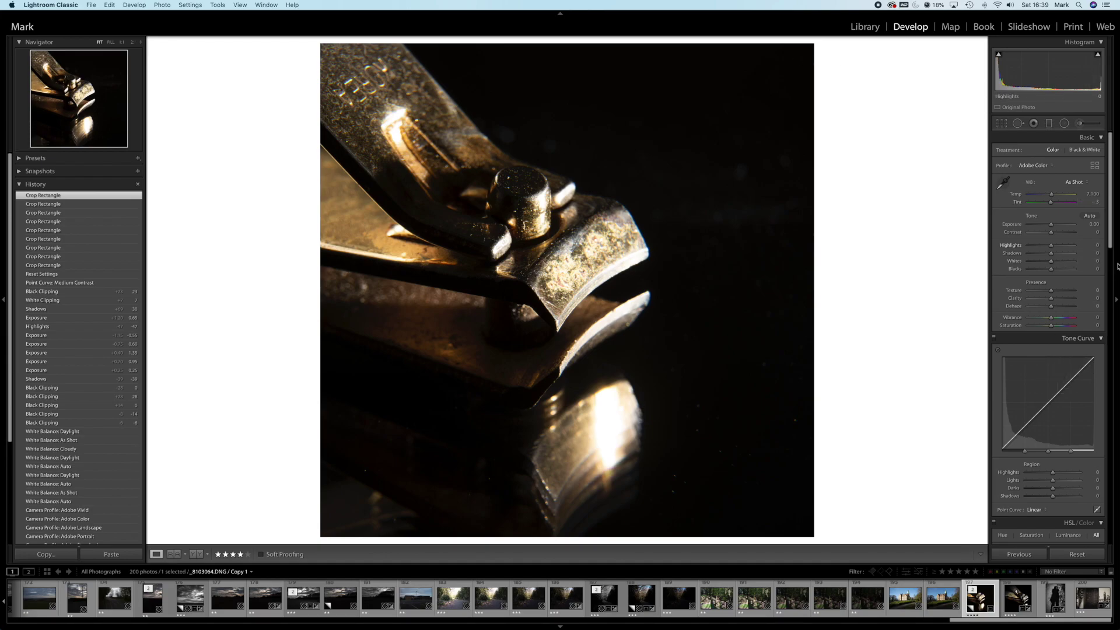
In Lens Corrections, enable Remove Chromatic Aberration and the Nikon lens profile correction
drag(1110, 203, 1088, 504)
scroll(1044, 327, up, 8)
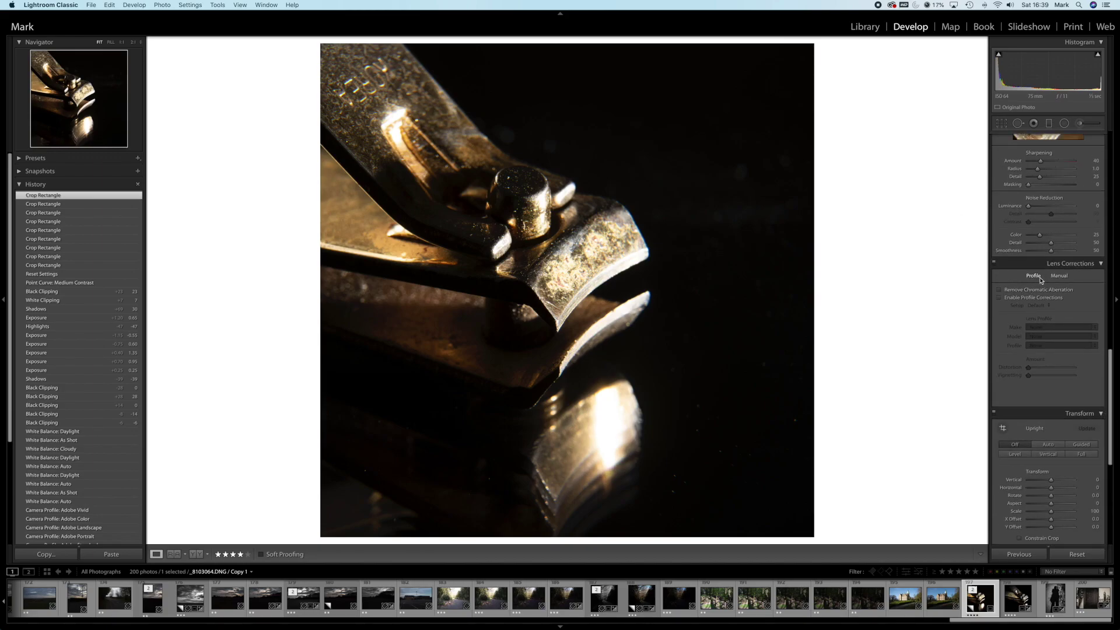
click(1000, 289)
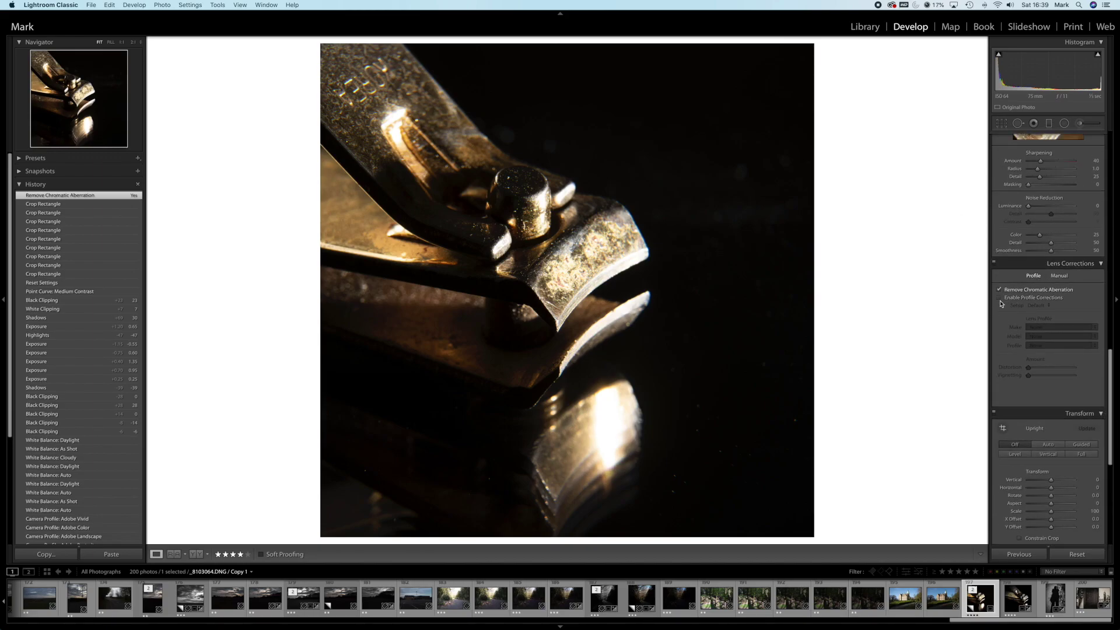
click(999, 299)
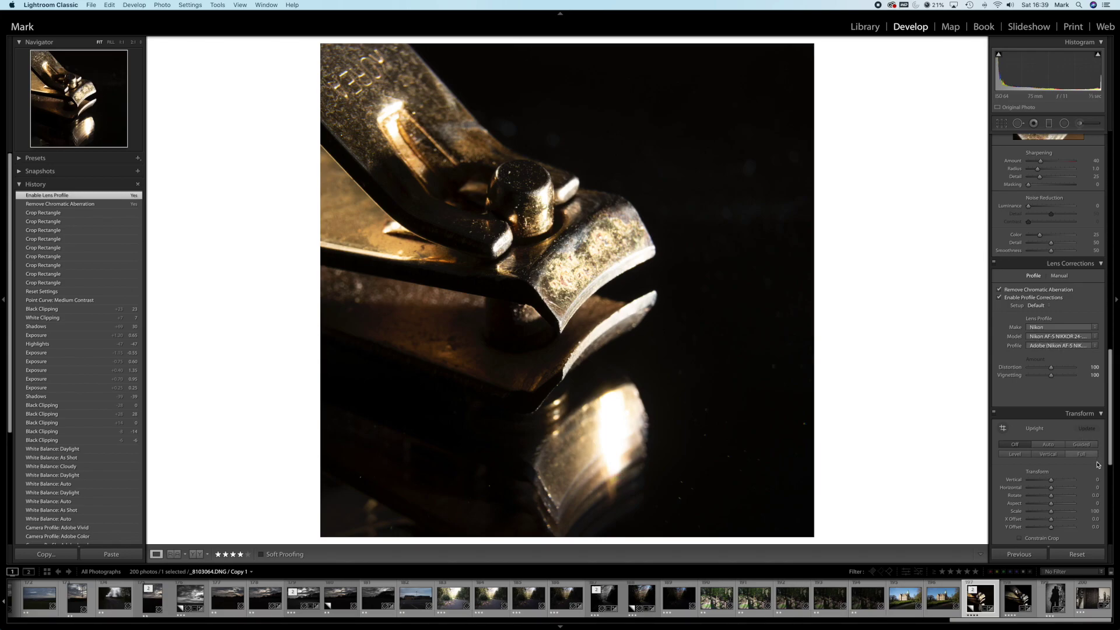
drag(1111, 429, 1118, 142)
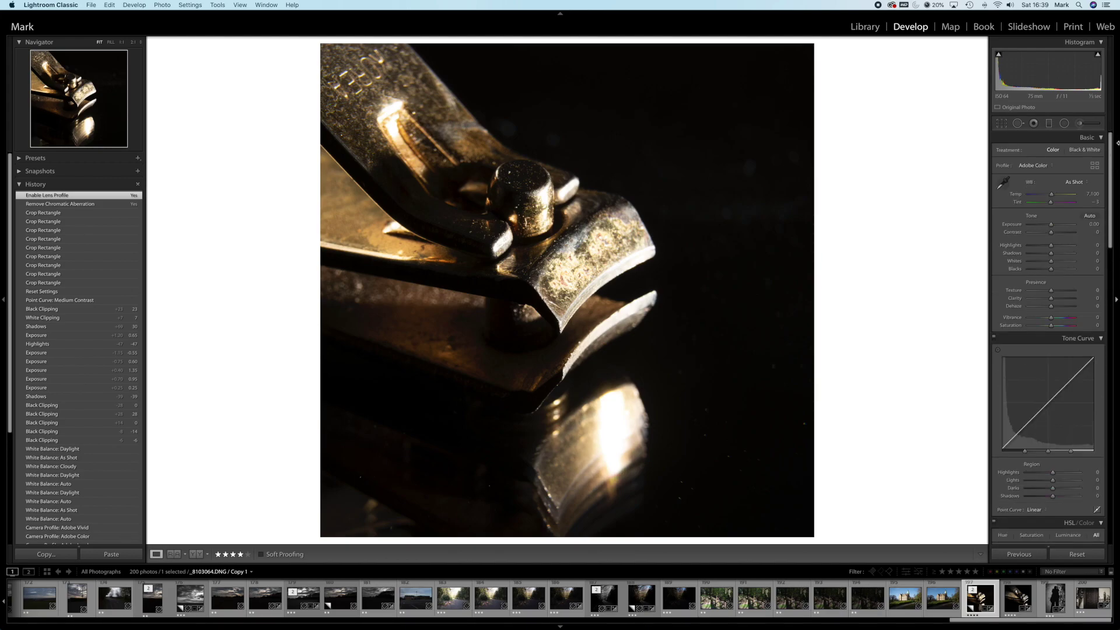
Set the white balance preset to Auto, giving Temp 4,900 and Tint +7
click(1074, 183)
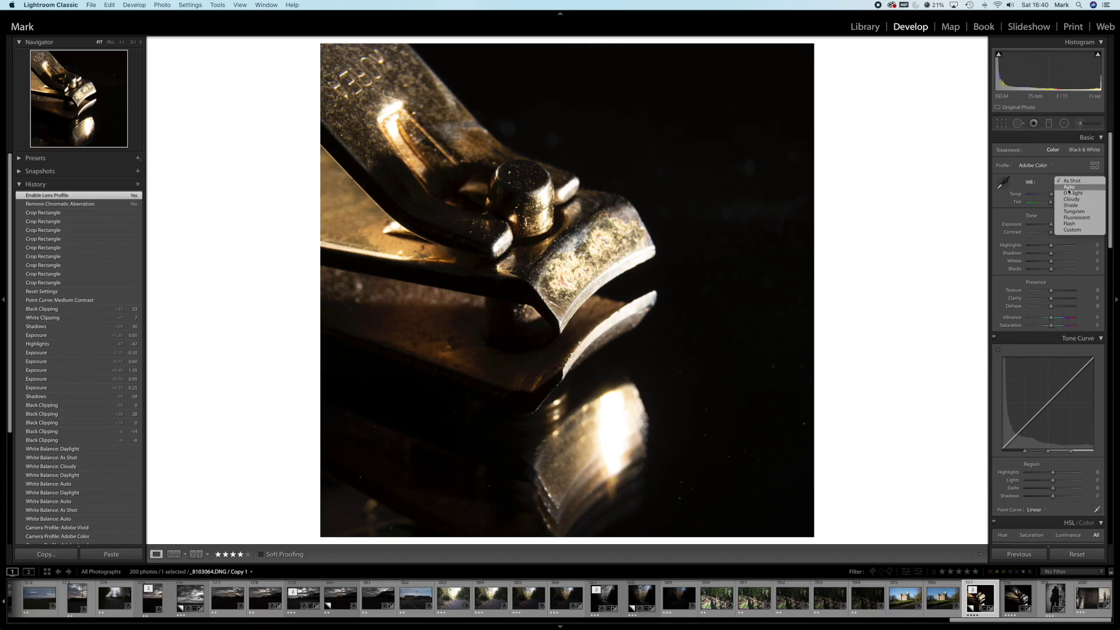
key(Escape)
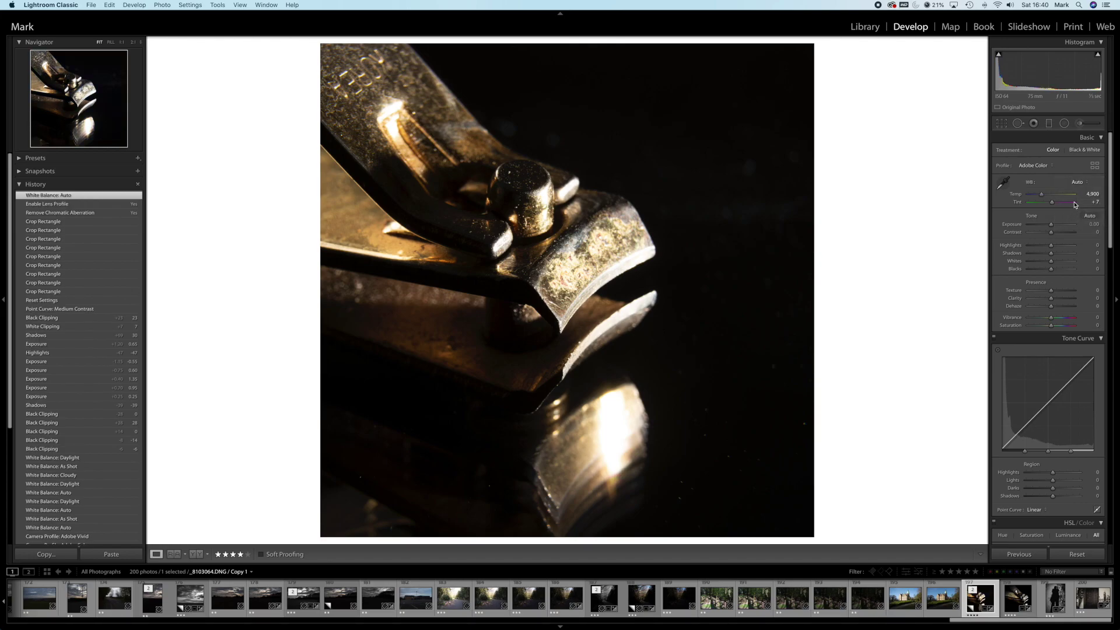
click(1078, 182)
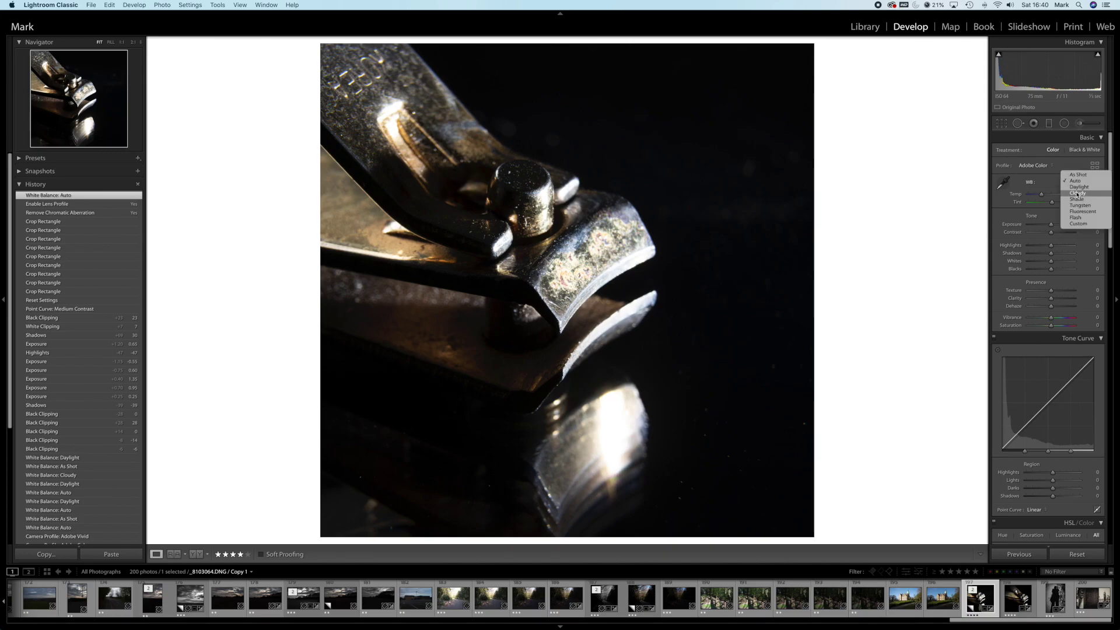
key(Escape)
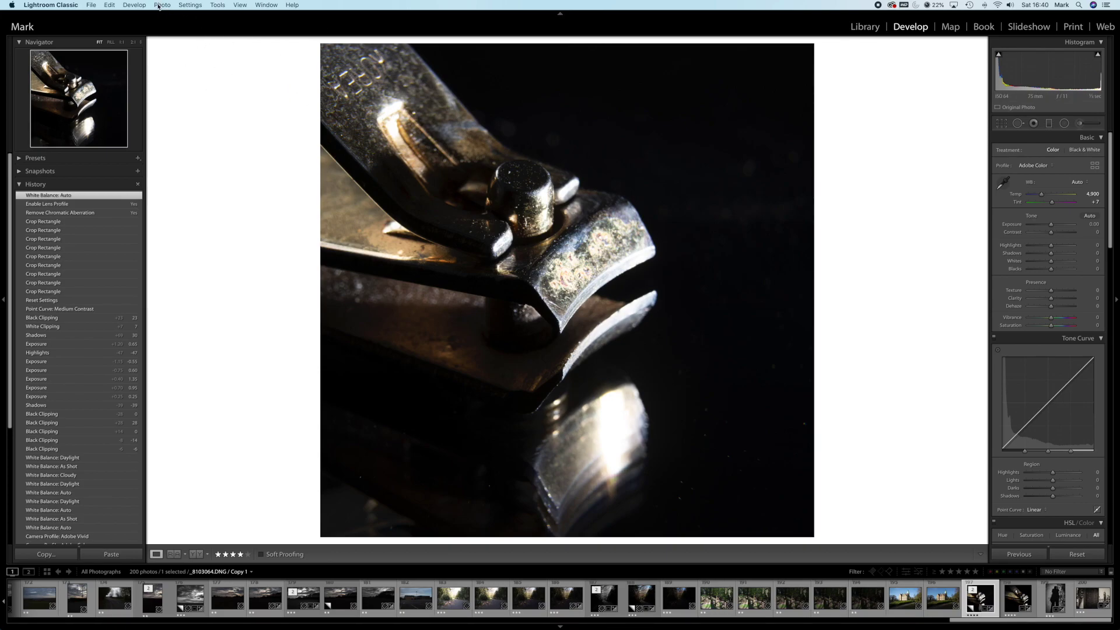
Send a copy with Lightroom adjustments to Silver Efex Pro 2 via Photo > Edit In
click(161, 6)
mouse_move(227, 51)
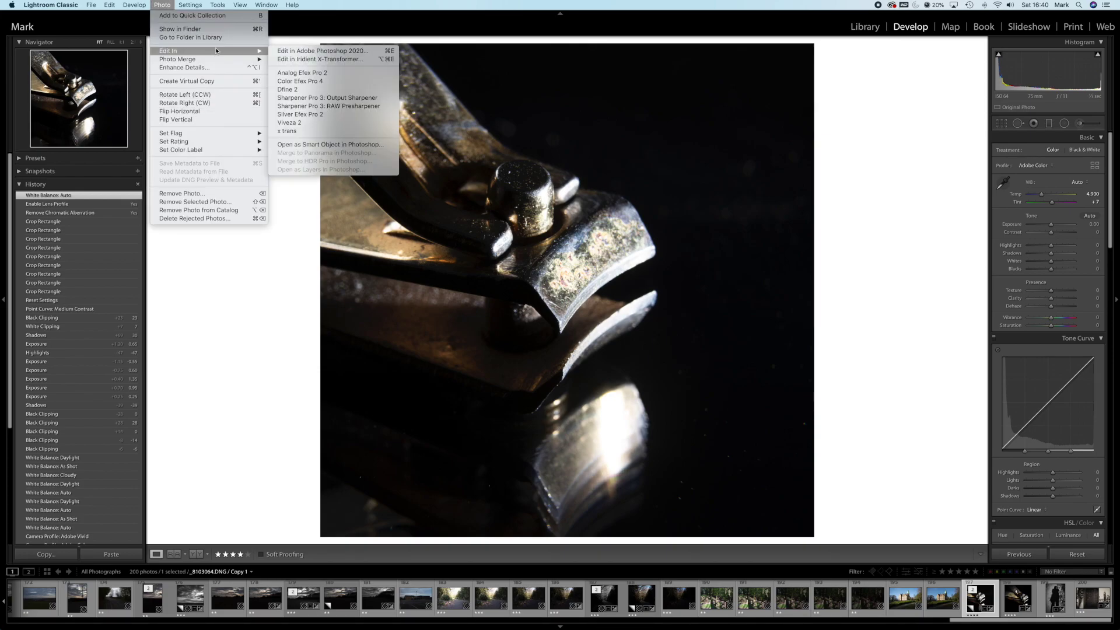
click(306, 115)
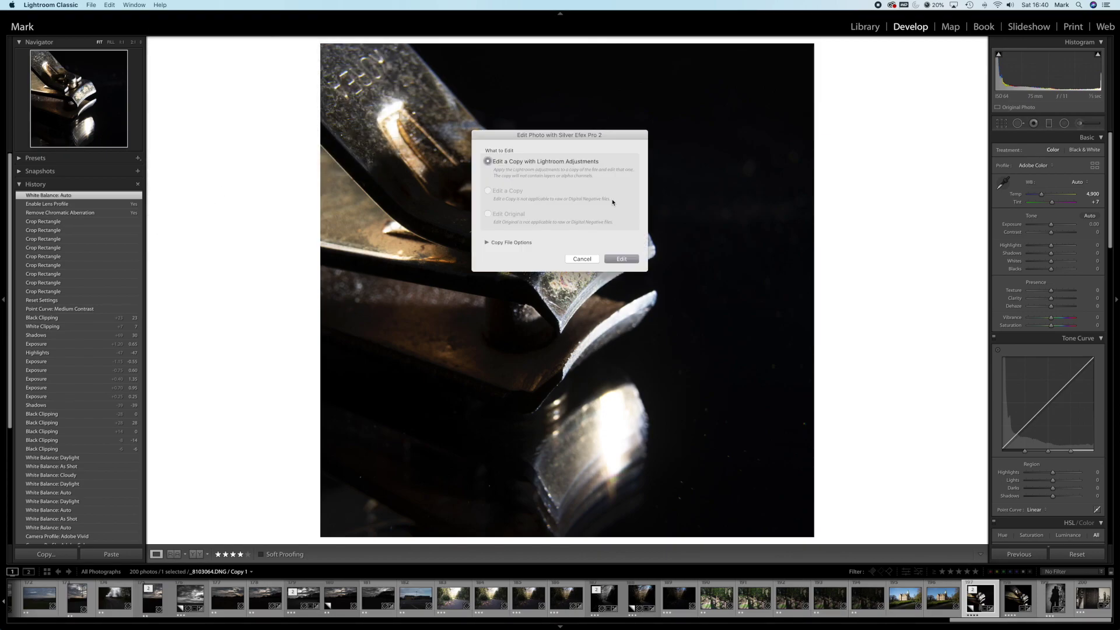
click(620, 261)
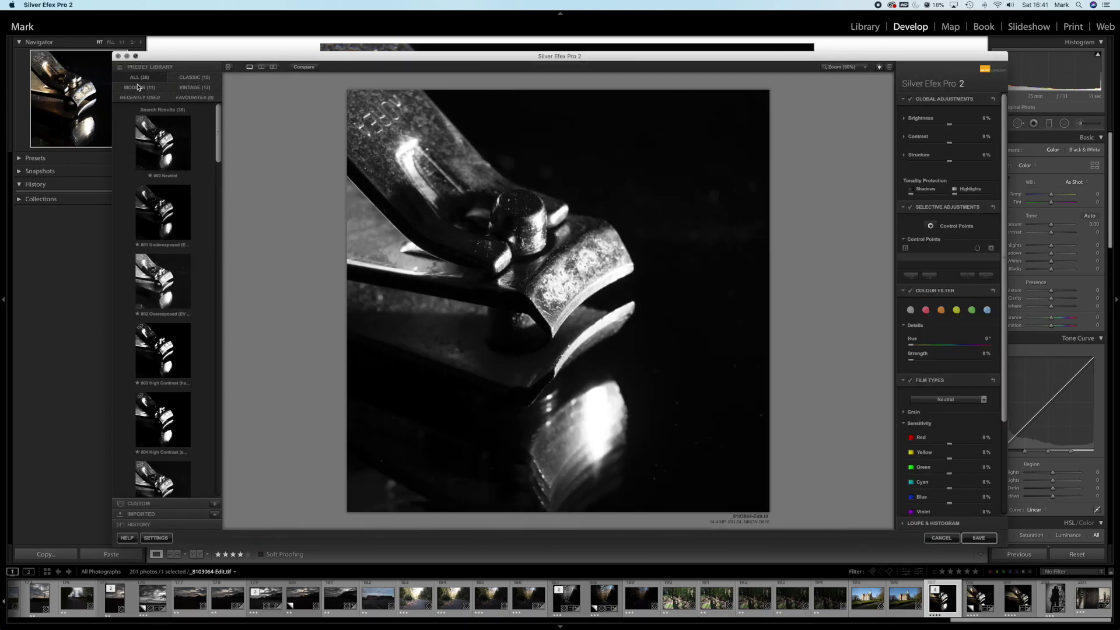
Maximise the Silver Efex Pro 2 window and browse down the preset library
click(135, 57)
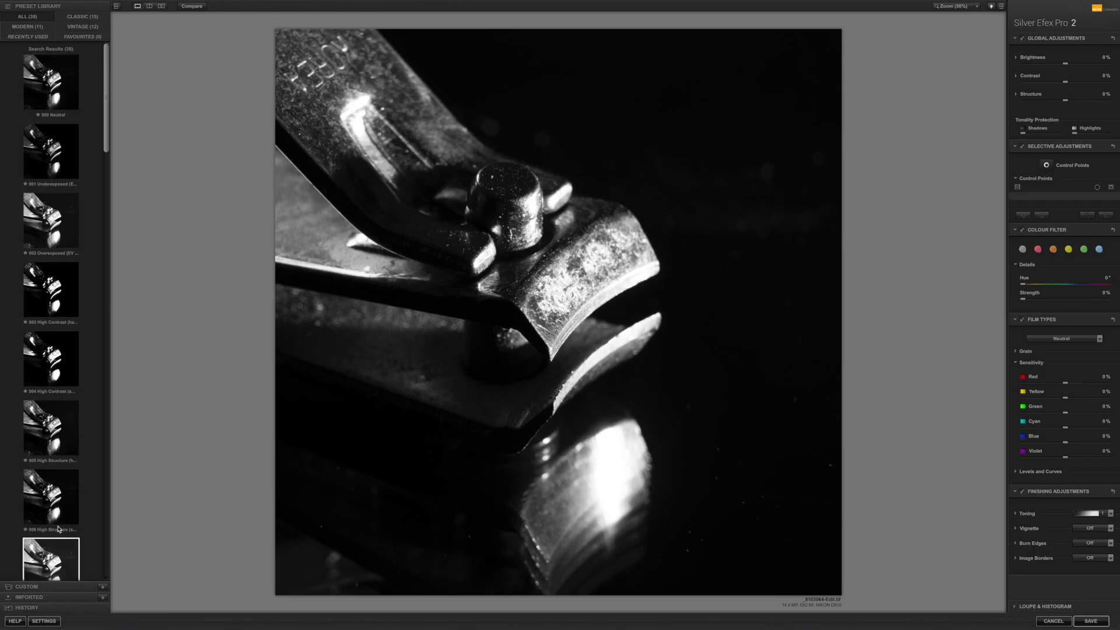
click(107, 103)
scroll(105, 140, down, 2)
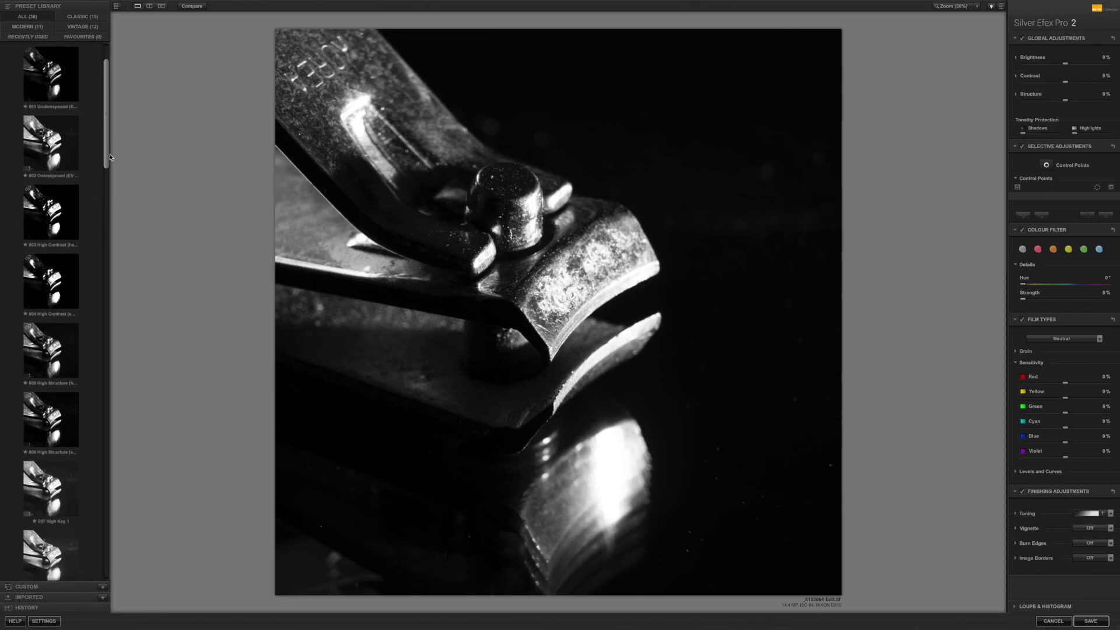
scroll(106, 164, down, 2)
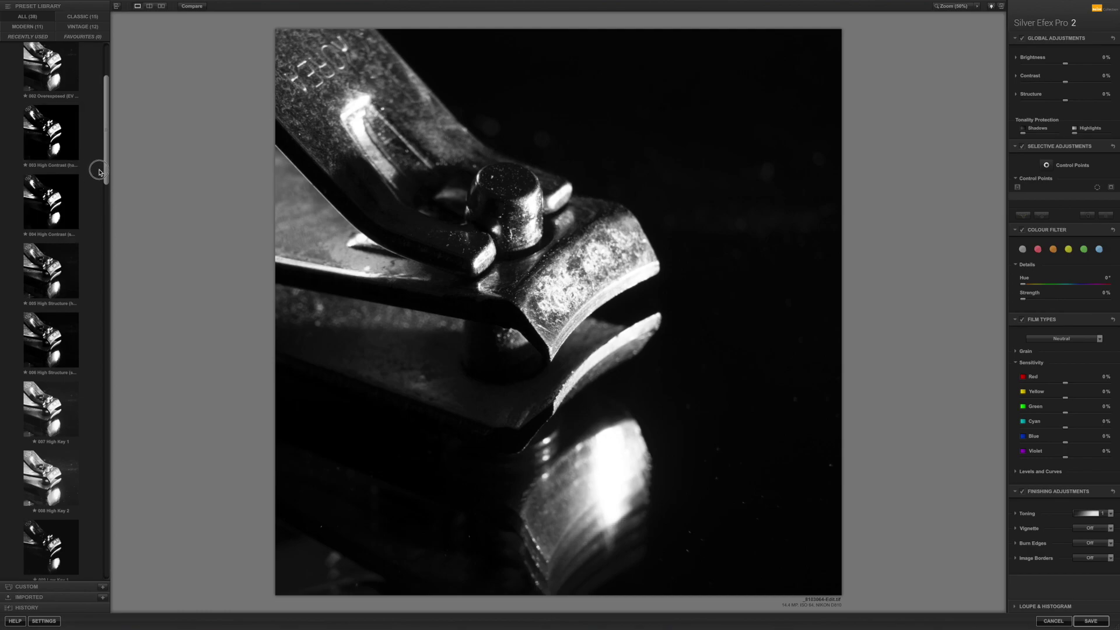
drag(100, 169, 97, 201)
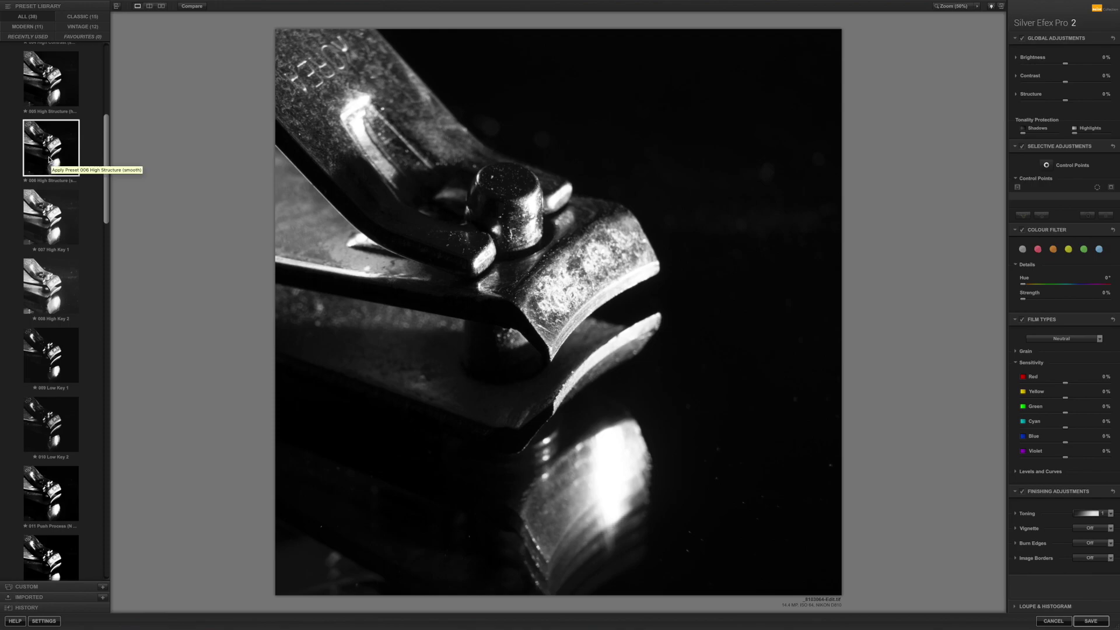
Try the 006 High Structure and 016 Full Dynamic presets, ending on 019 Fine Art Process
click(51, 153)
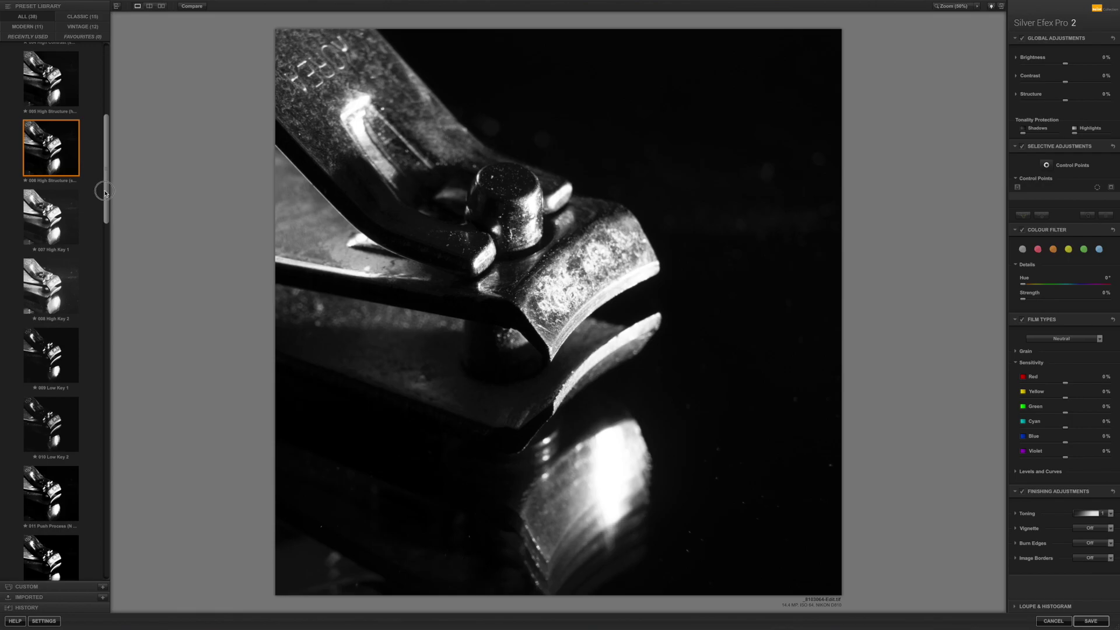
drag(105, 193, 105, 288)
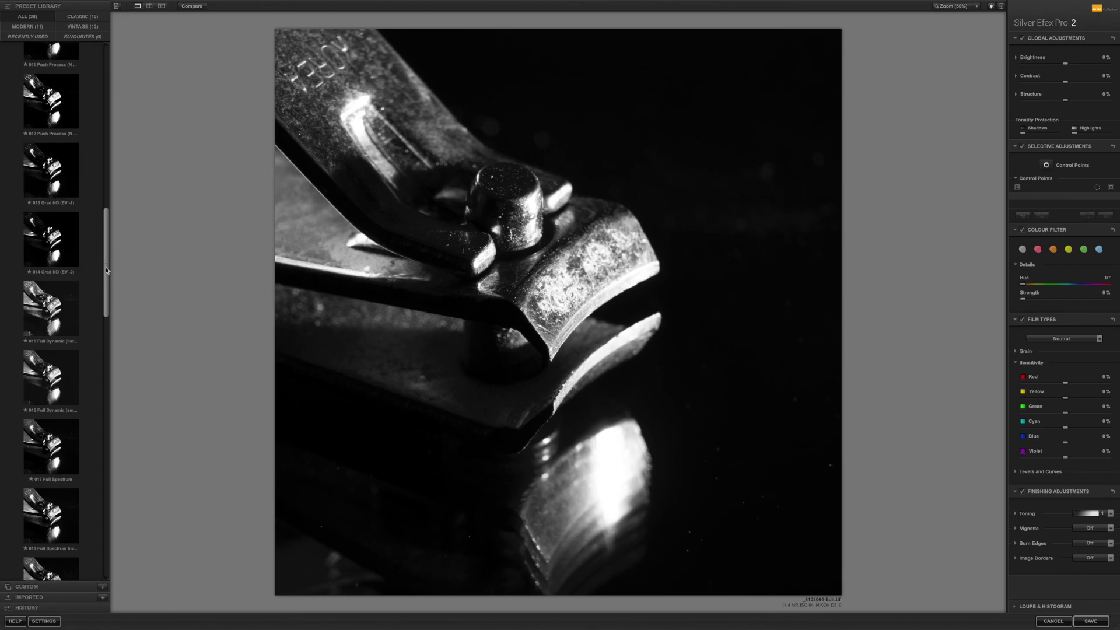
drag(106, 270, 107, 308)
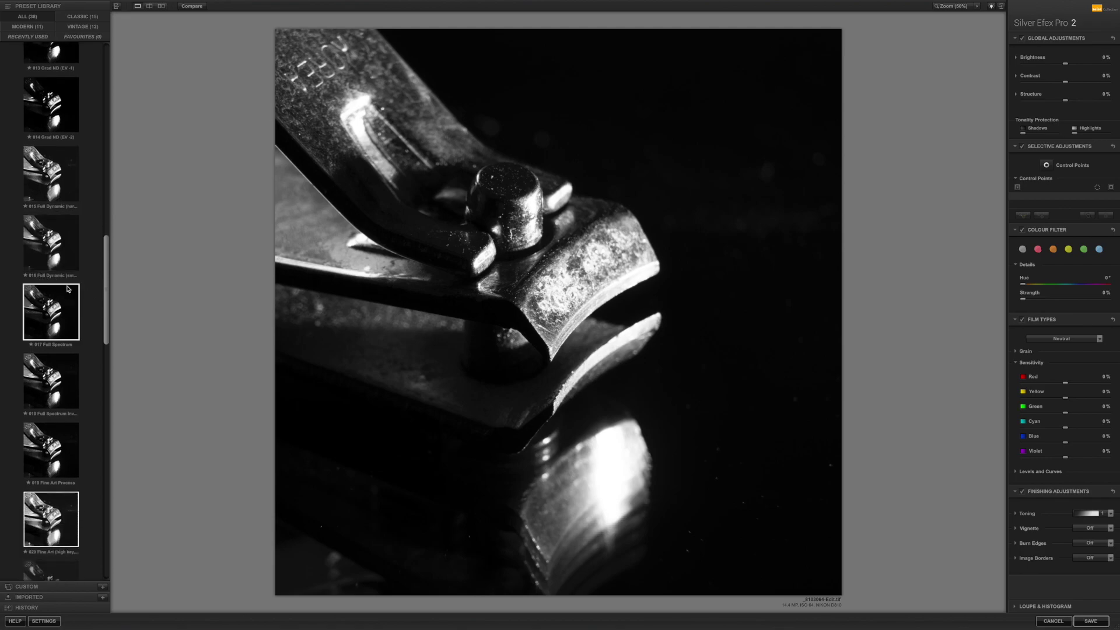
click(50, 241)
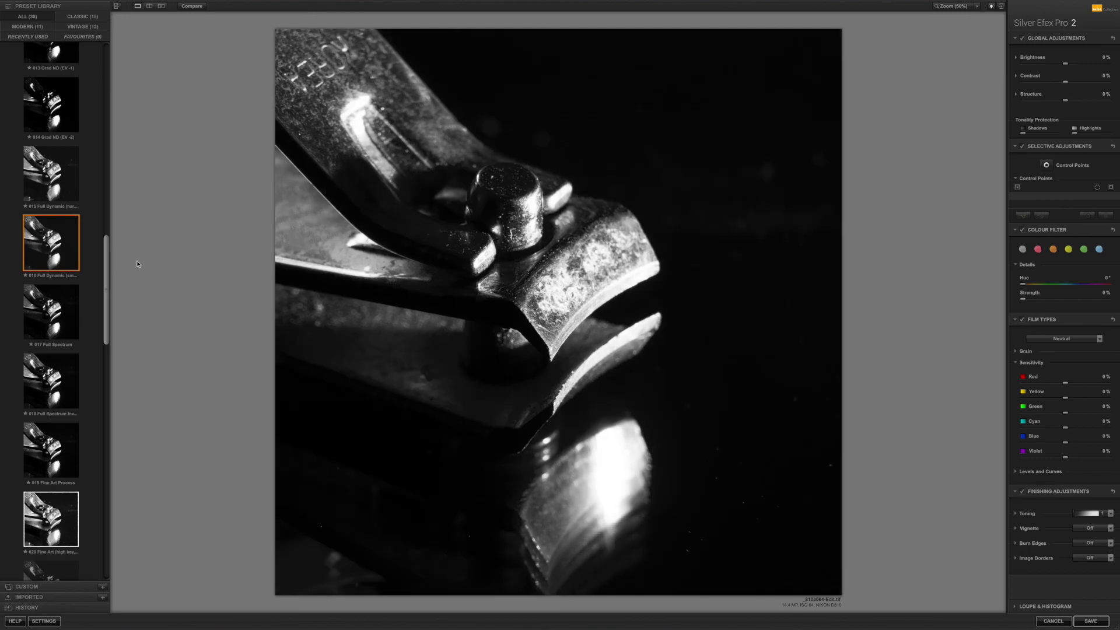
drag(106, 304, 106, 316)
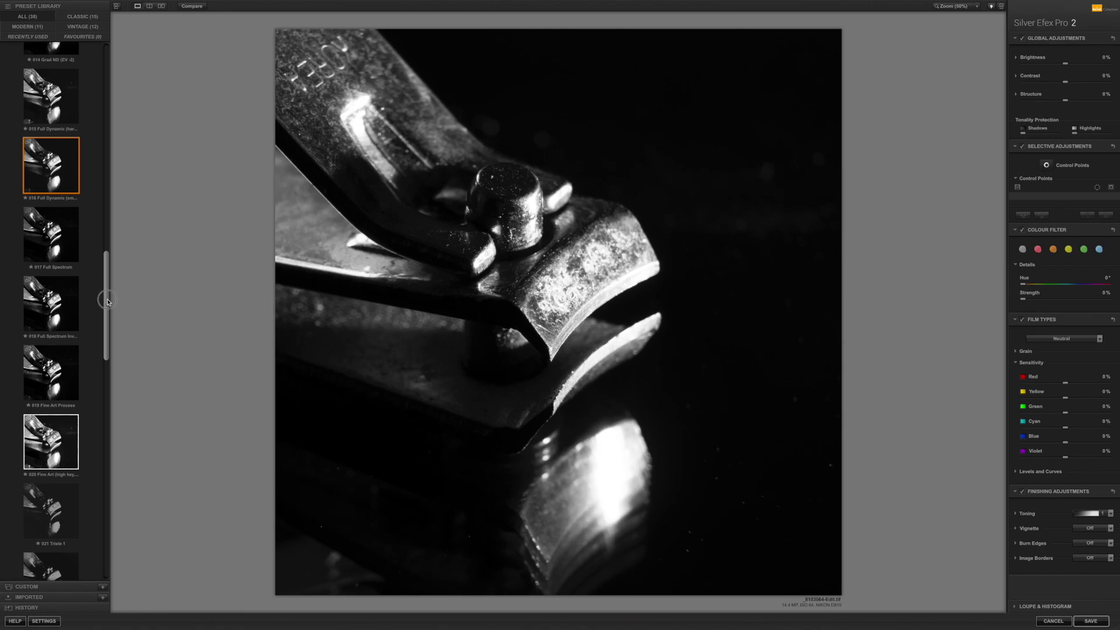
drag(107, 316, 107, 354)
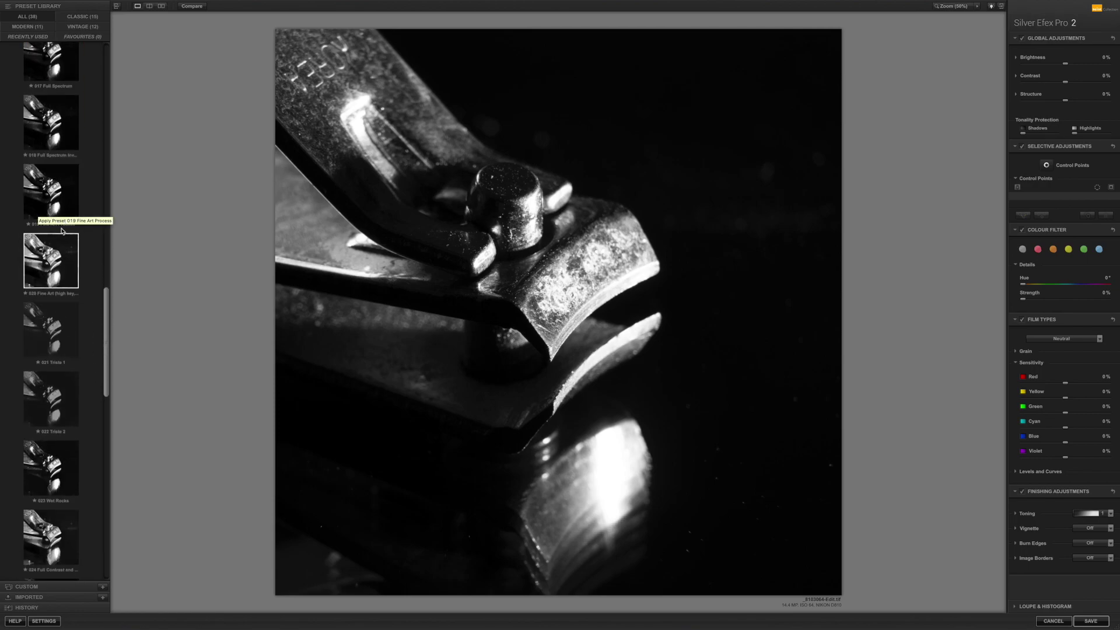
click(51, 196)
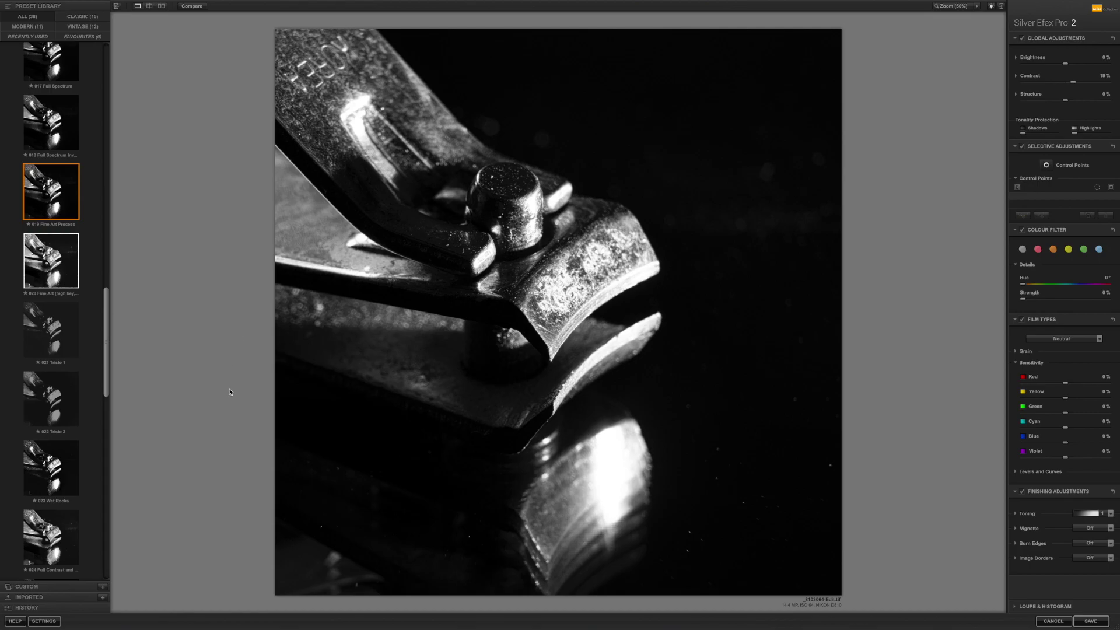
Preview the sepia 036 Antique Plate II preset, then undo it to neutral black-and-white
drag(105, 346, 103, 402)
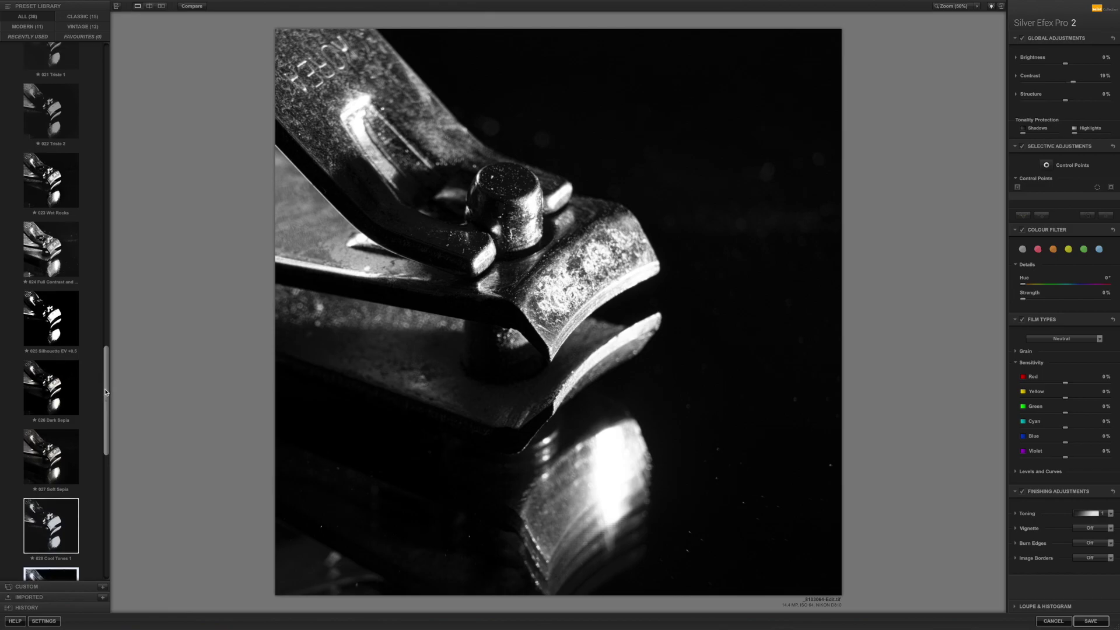
scroll(100, 424, down, 3)
scroll(98, 455, down, 3)
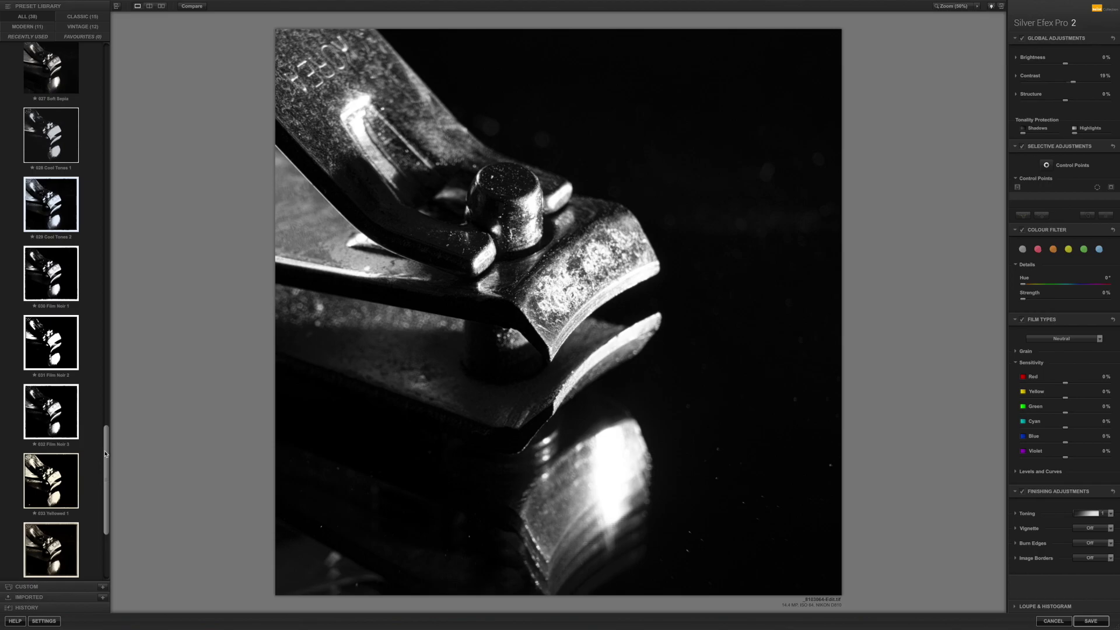
scroll(105, 454, down, 2)
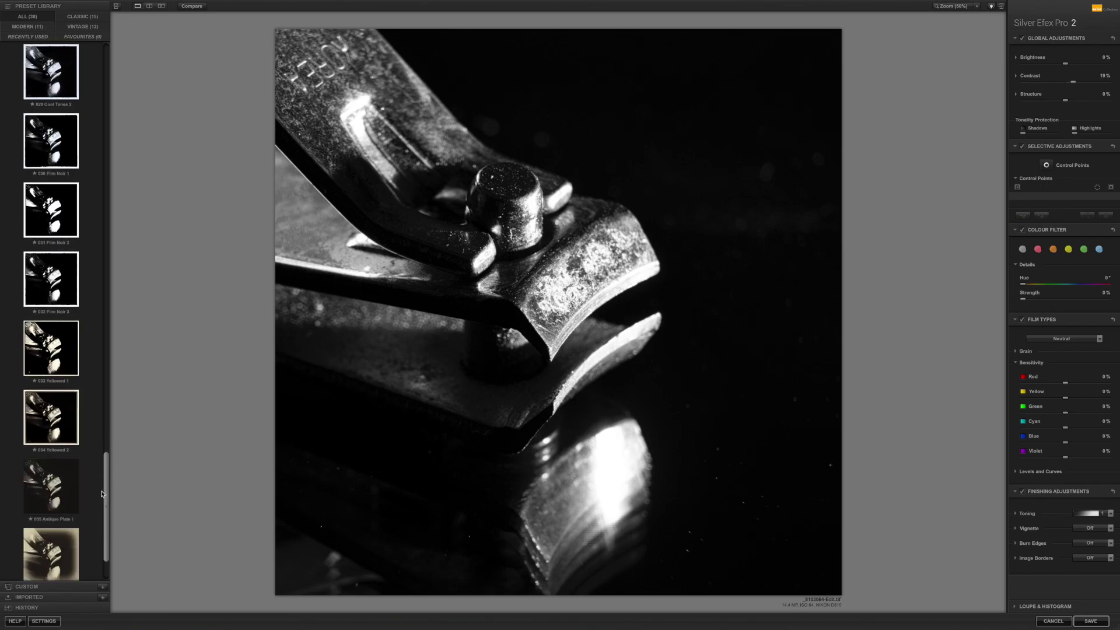
scroll(105, 493, down, 1)
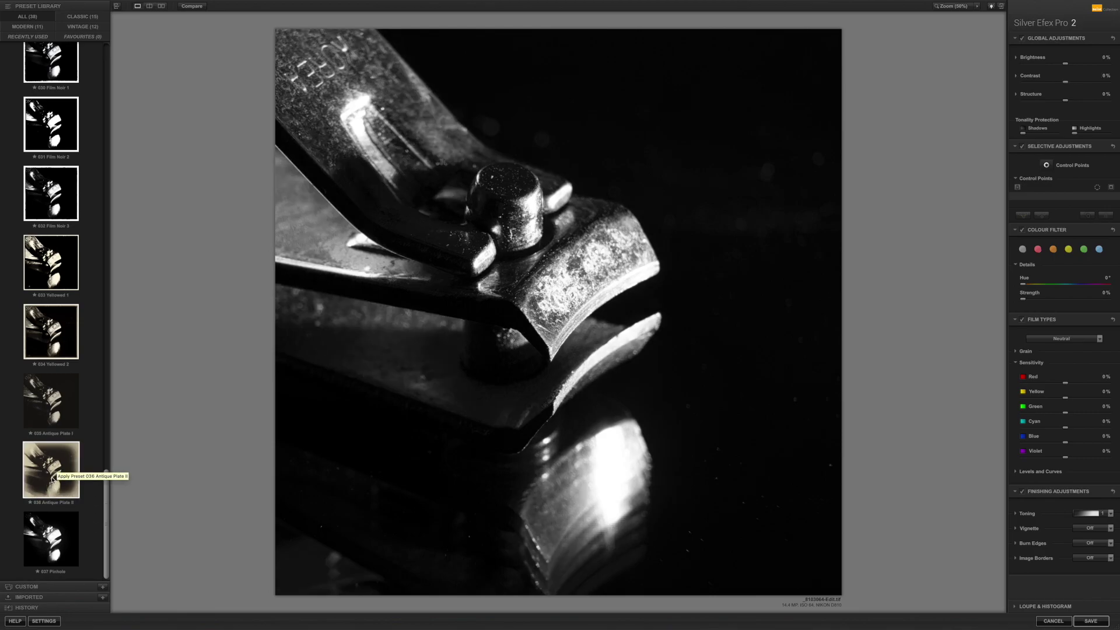
click(56, 479)
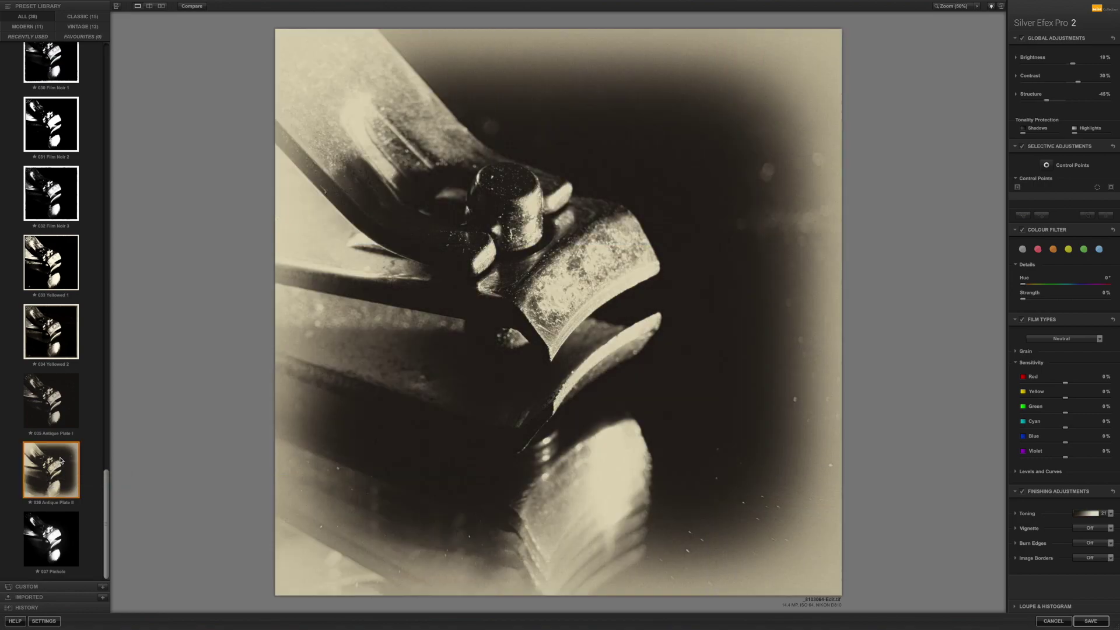
key(ctrl+z)
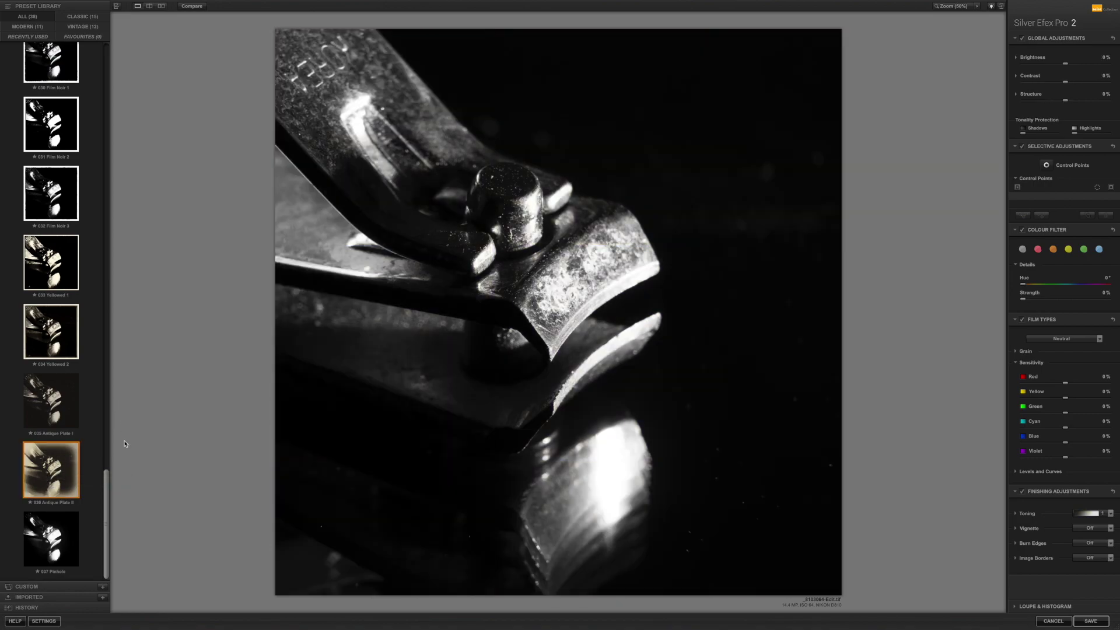
drag(108, 503, 122, 329)
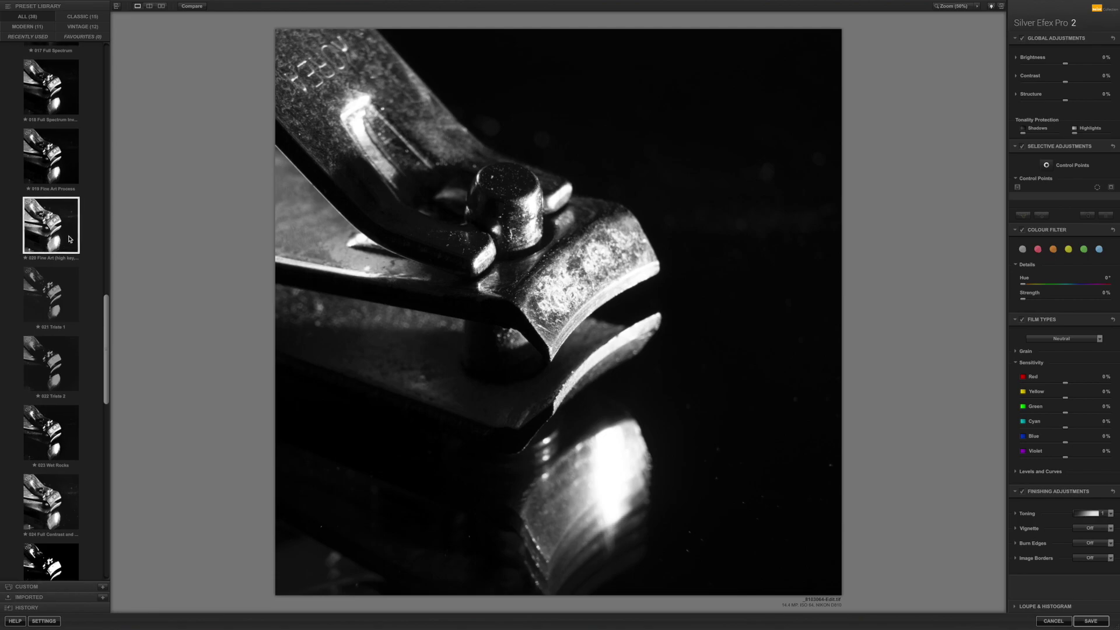
Apply the 017 Full Spectrum preset and save the conversion back to Lightroom Classic
drag(106, 331, 104, 281)
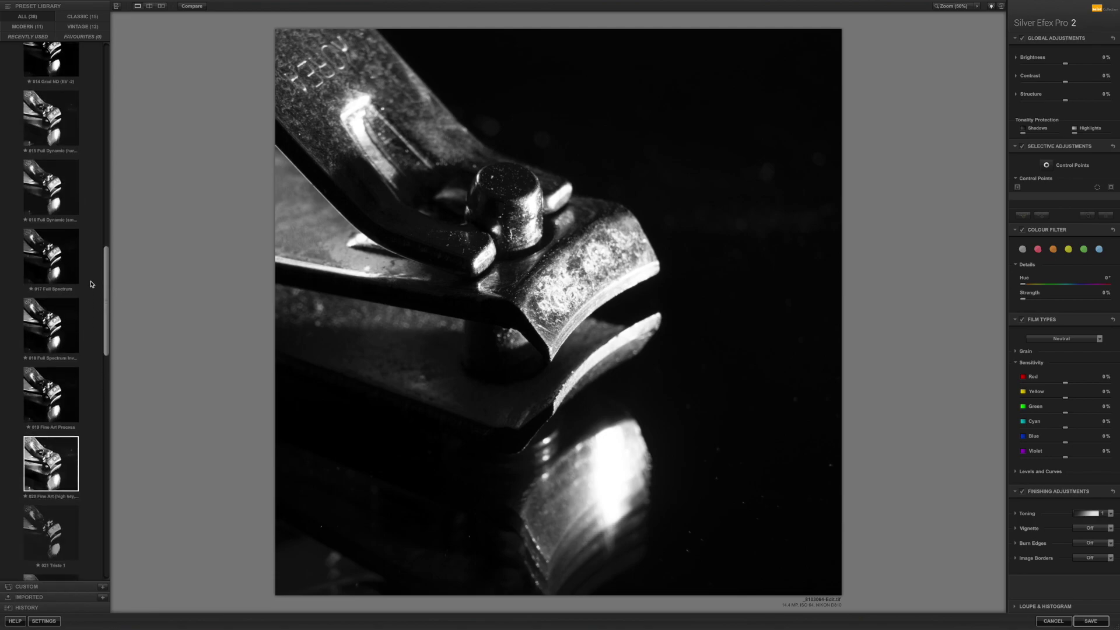
click(51, 266)
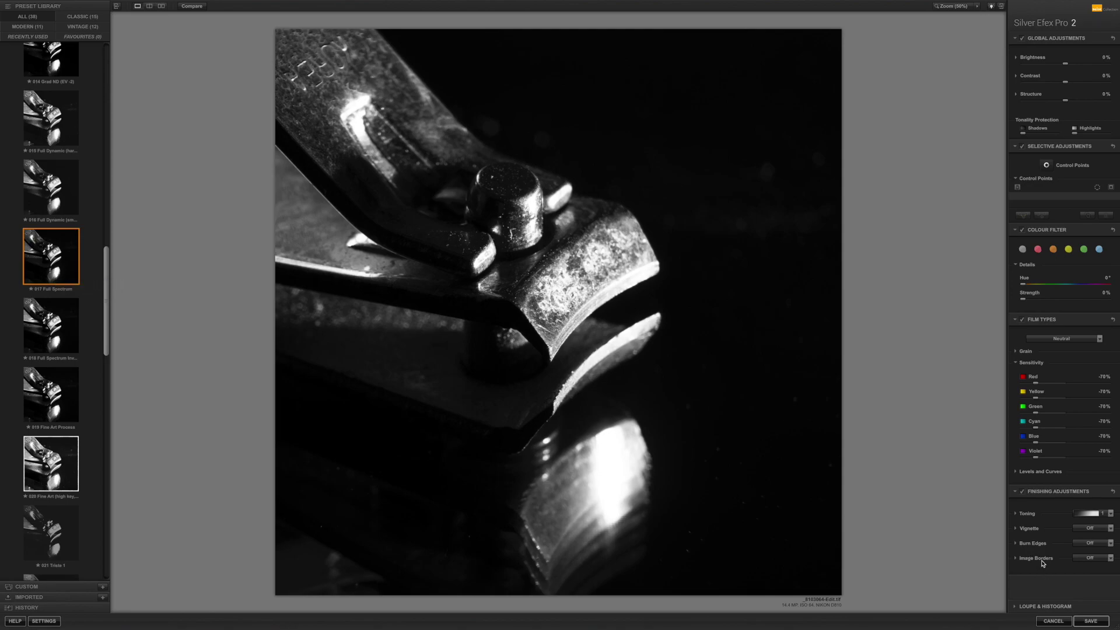
click(1080, 620)
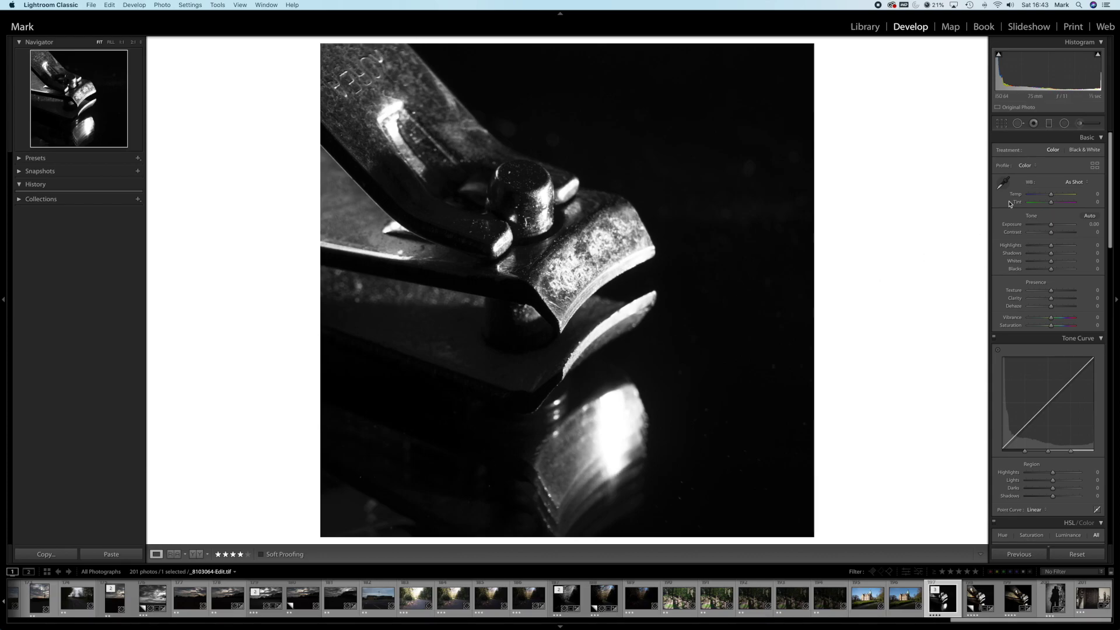
Set the Post-Crop Vignetting Amount in the Effects panel to -2
drag(1110, 210, 1104, 422)
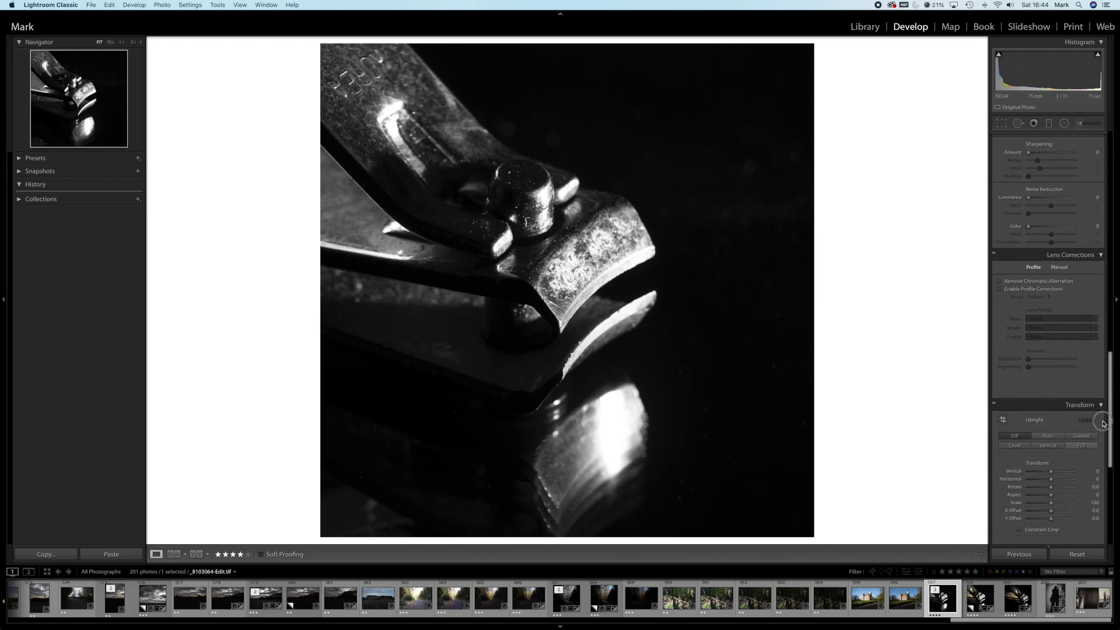
scroll(1104, 423, down, 7)
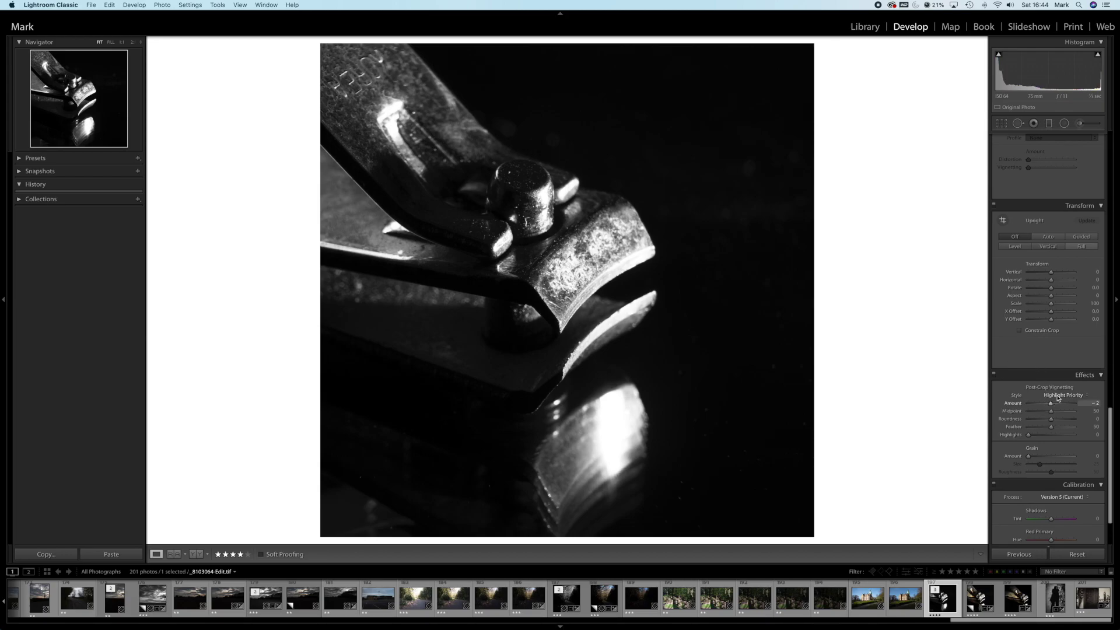
drag(1053, 405, 1051, 403)
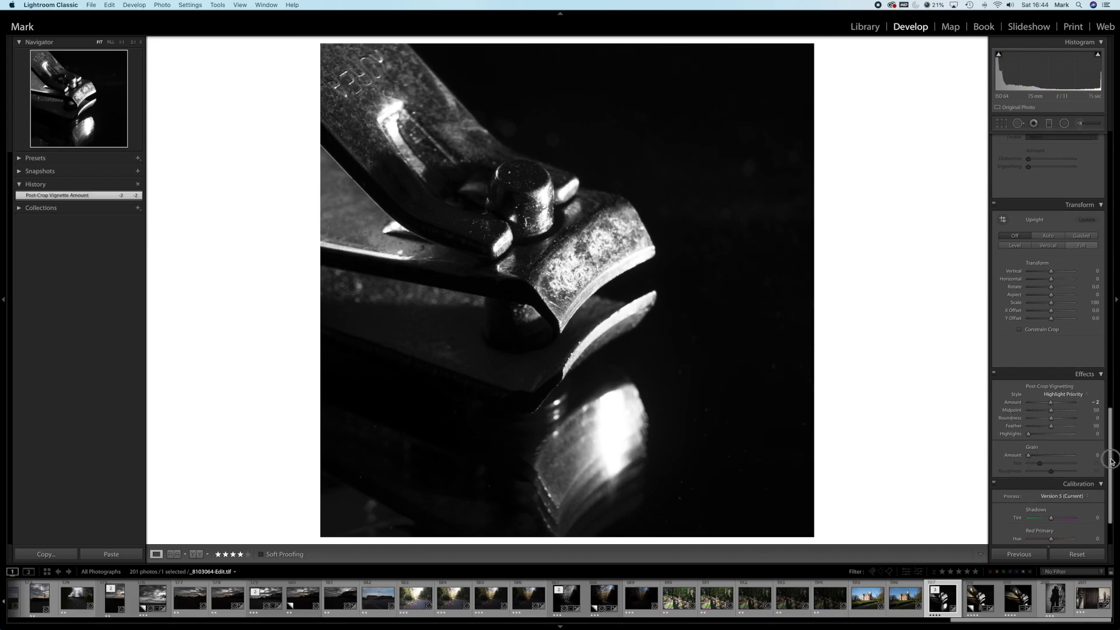
drag(1111, 461, 1112, 453)
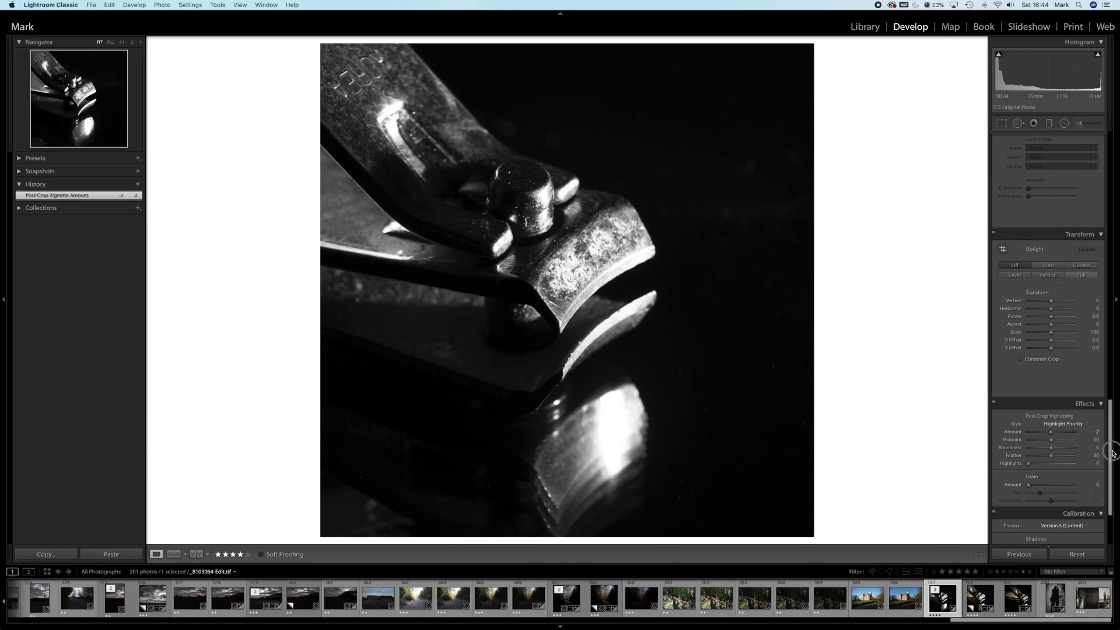
scroll(1049, 217, up, 15)
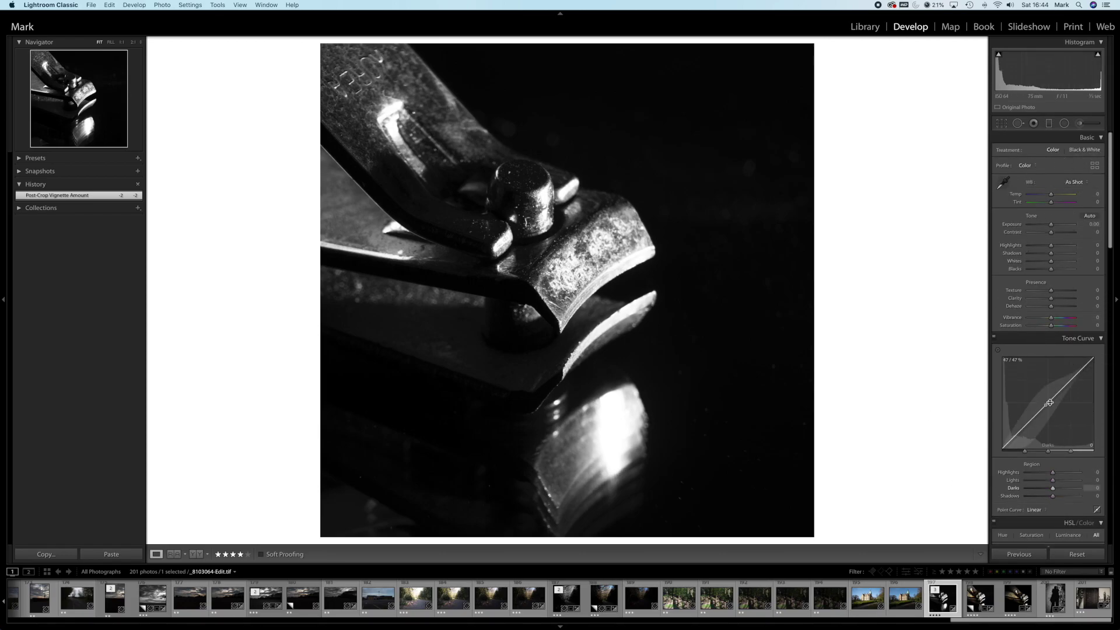
Switch on Remove Chromatic Aberration and Enable Profile Corrections, toggling them to compare
drag(1112, 233, 1086, 421)
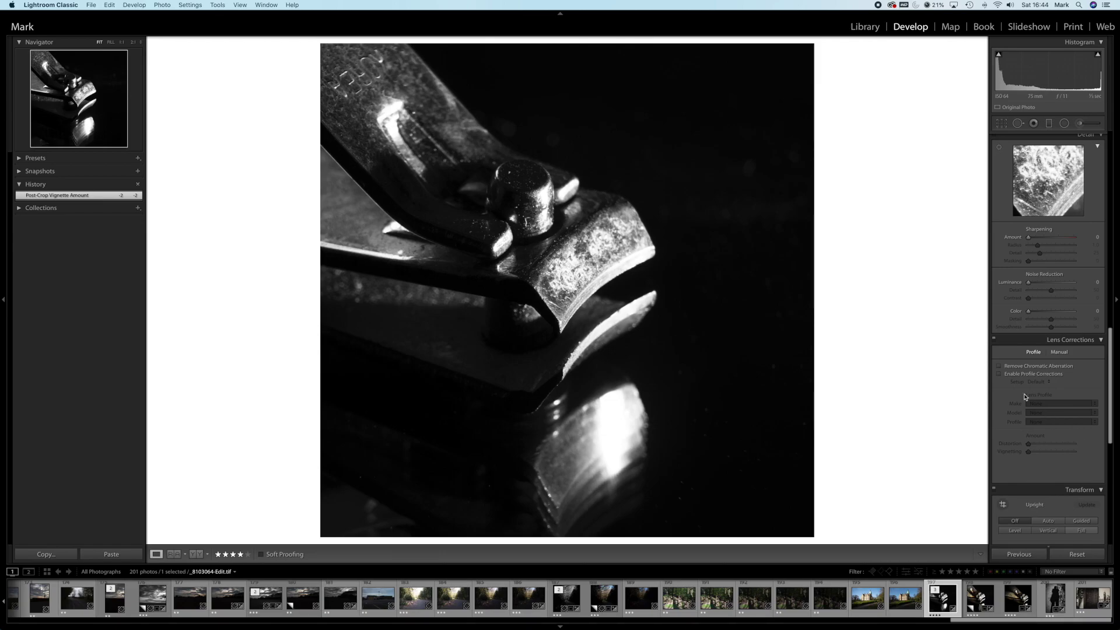
click(1031, 366)
click(1032, 374)
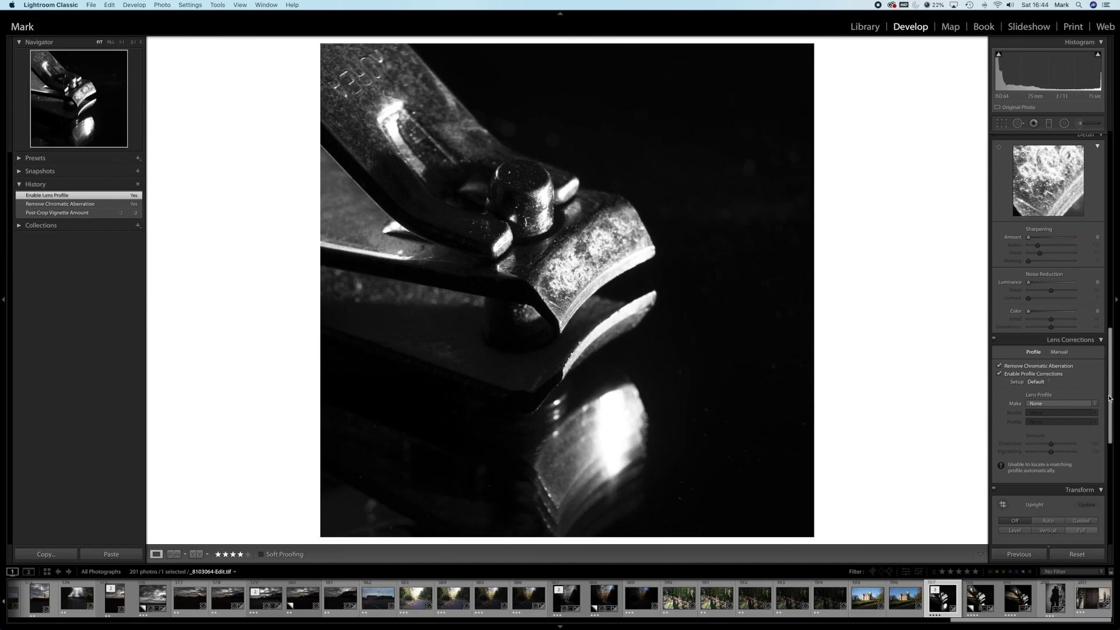
click(999, 366)
click(1000, 374)
click(1000, 365)
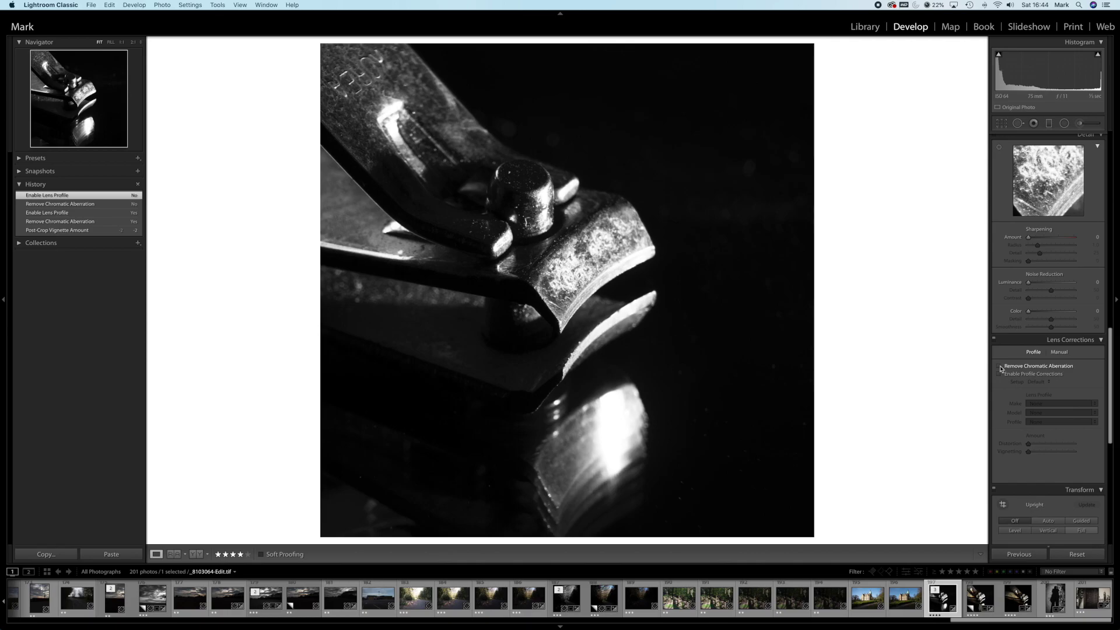
click(999, 374)
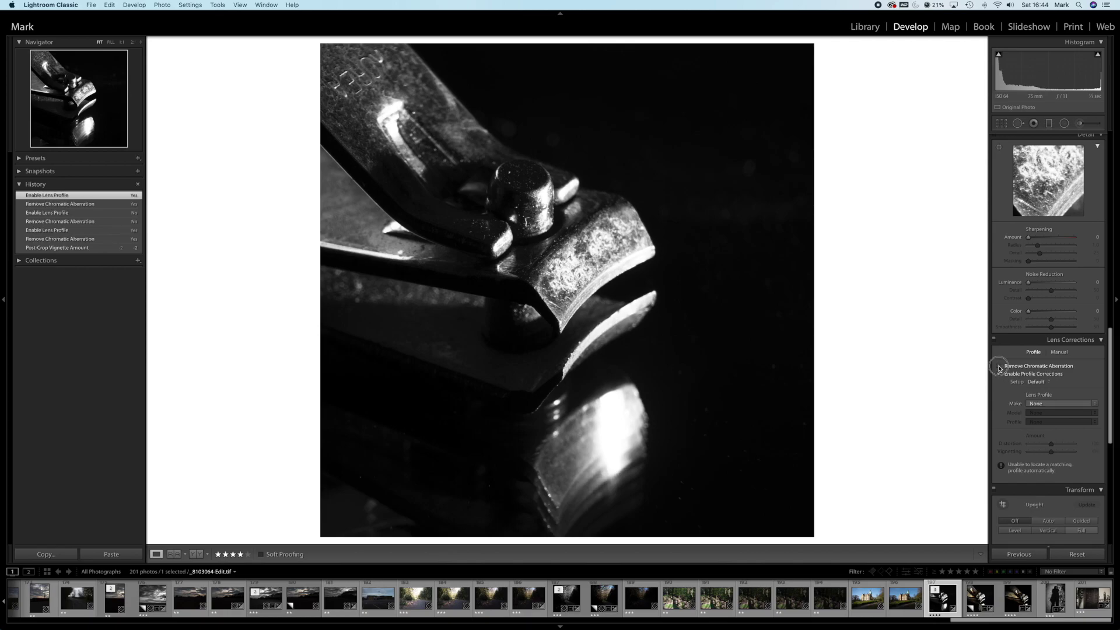
click(999, 366)
click(1000, 374)
click(1000, 366)
click(1000, 374)
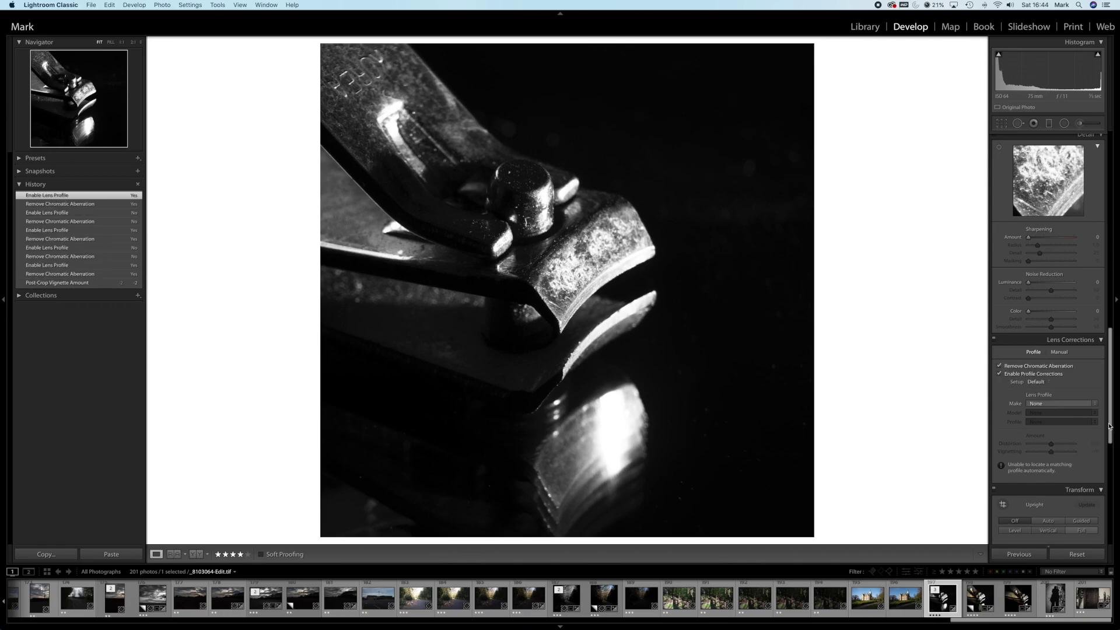
drag(1107, 402, 1112, 479)
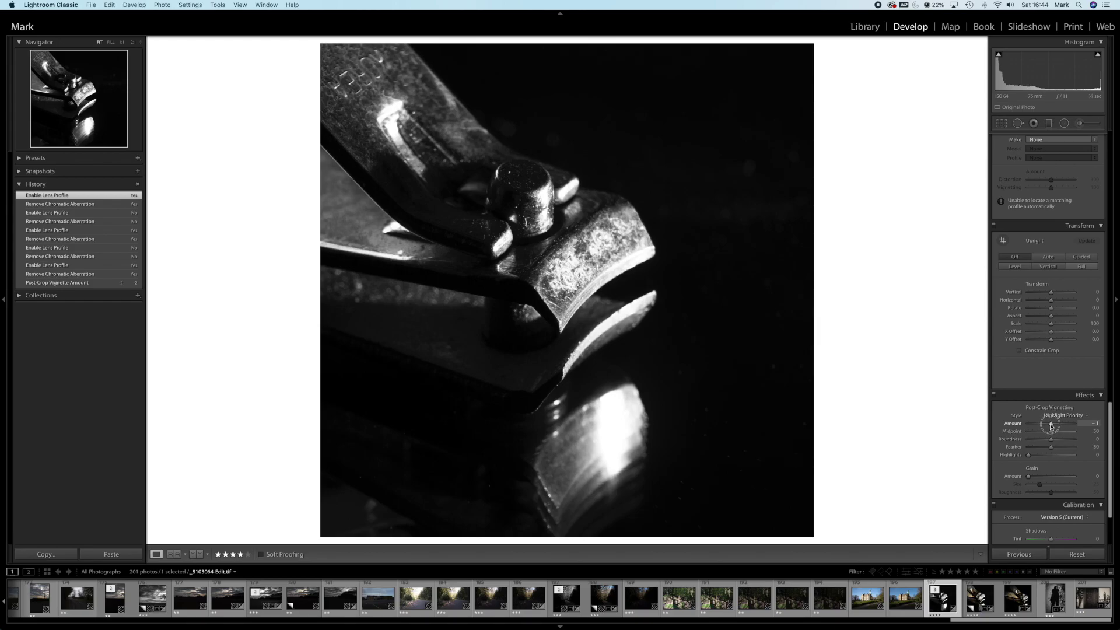
Set the post-crop vignette to Amount -100 and Feather 100
mouse_move(1052, 425)
mouse_down()
mouse_move(1037, 427)
mouse_move(1064, 427)
mouse_move(1031, 424)
mouse_up()
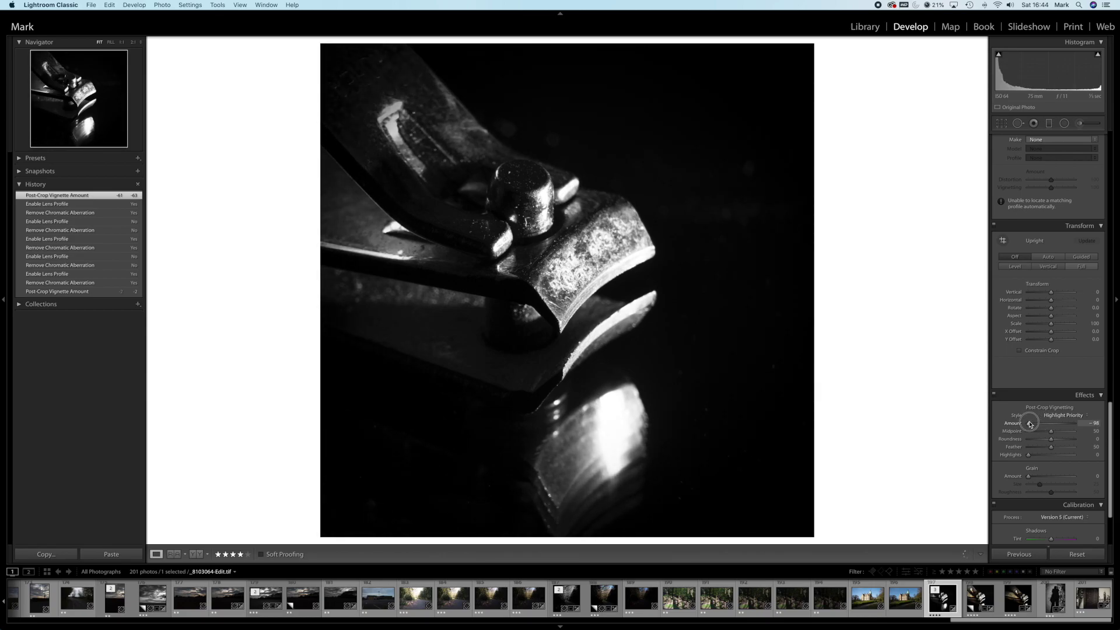
drag(1042, 424, 1030, 416)
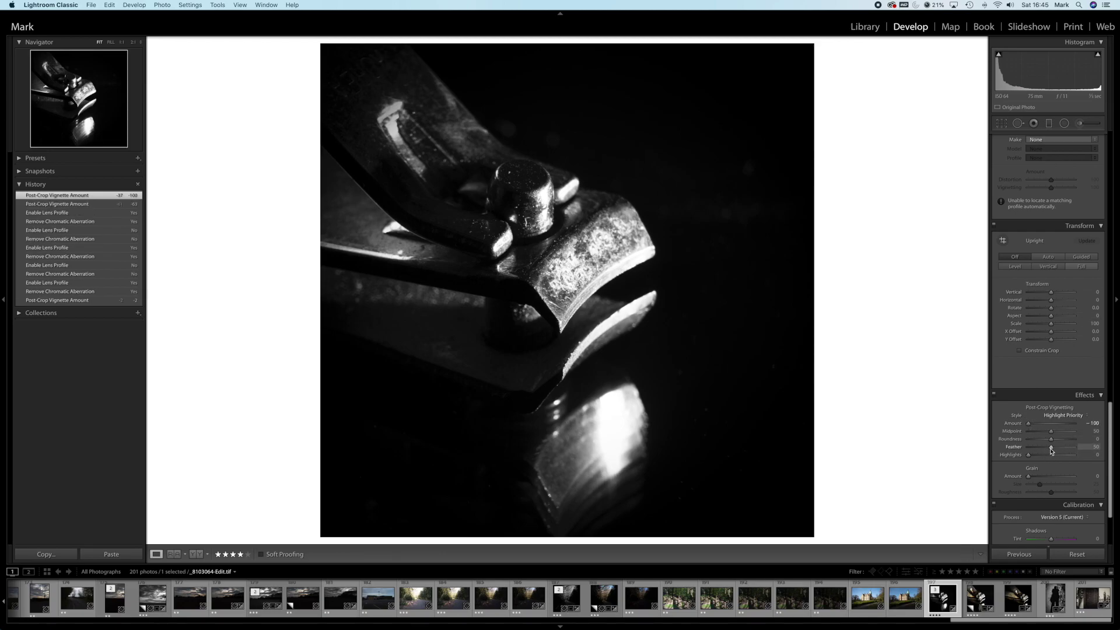
drag(1051, 448, 1092, 443)
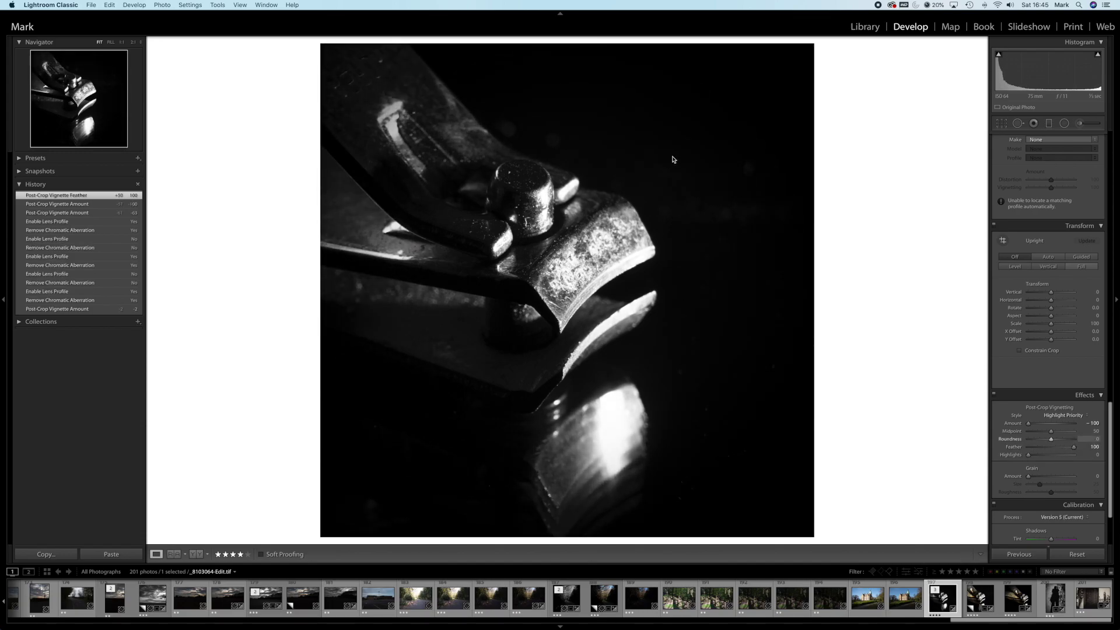
drag(1110, 463, 1110, 373)
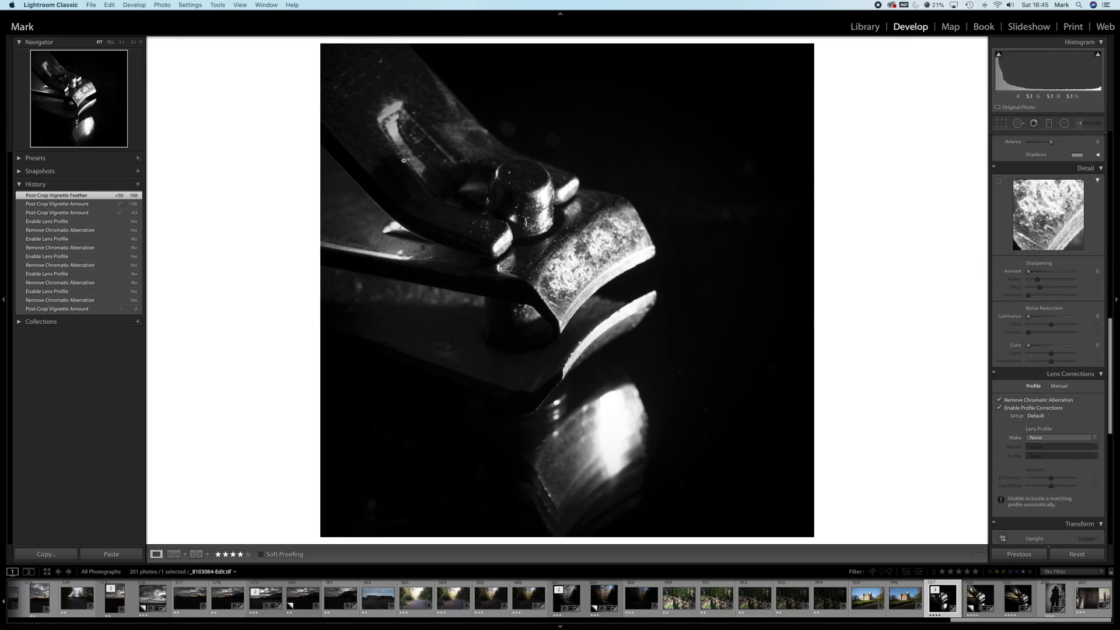
Set Exposure +0.80, Shadows +29, Highlights -14 and Blacks +39 while previewing clipping
drag(1112, 383, 1111, 192)
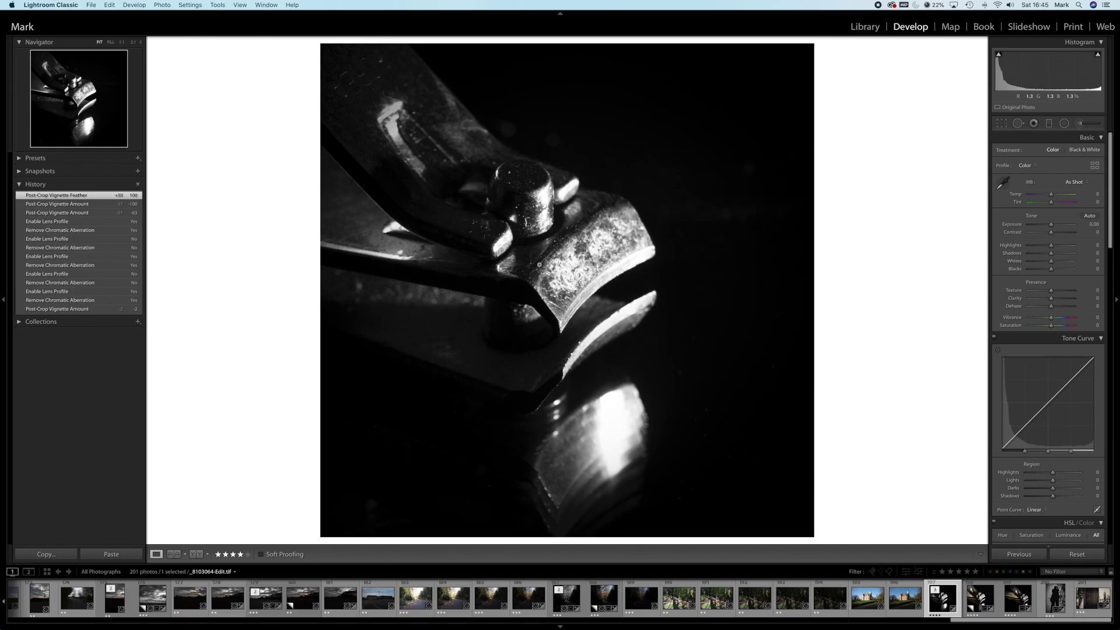
alt+click(1052, 255)
drag(1052, 255, 1055, 226)
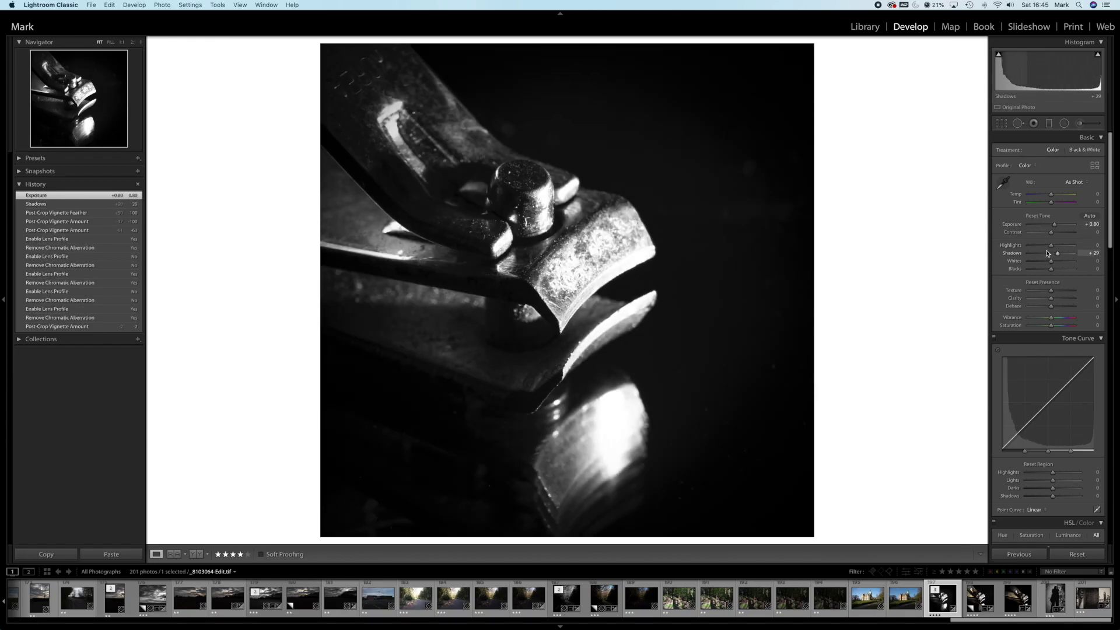
drag(1051, 246, 1060, 272)
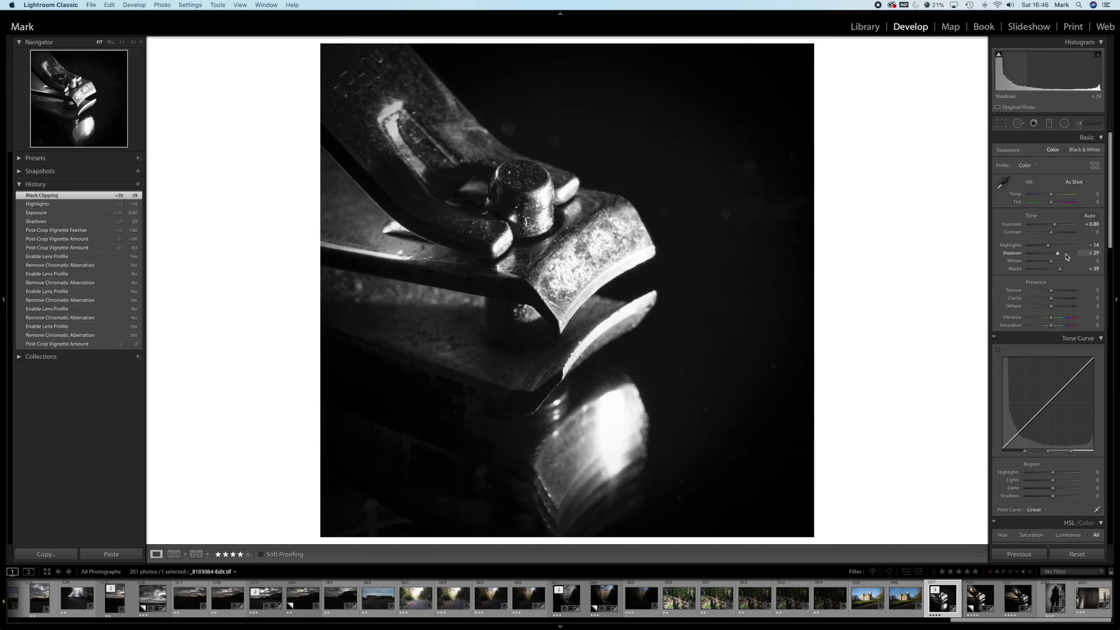
Start an Adjustment Brush mask with Clarity set to 28
click(1080, 122)
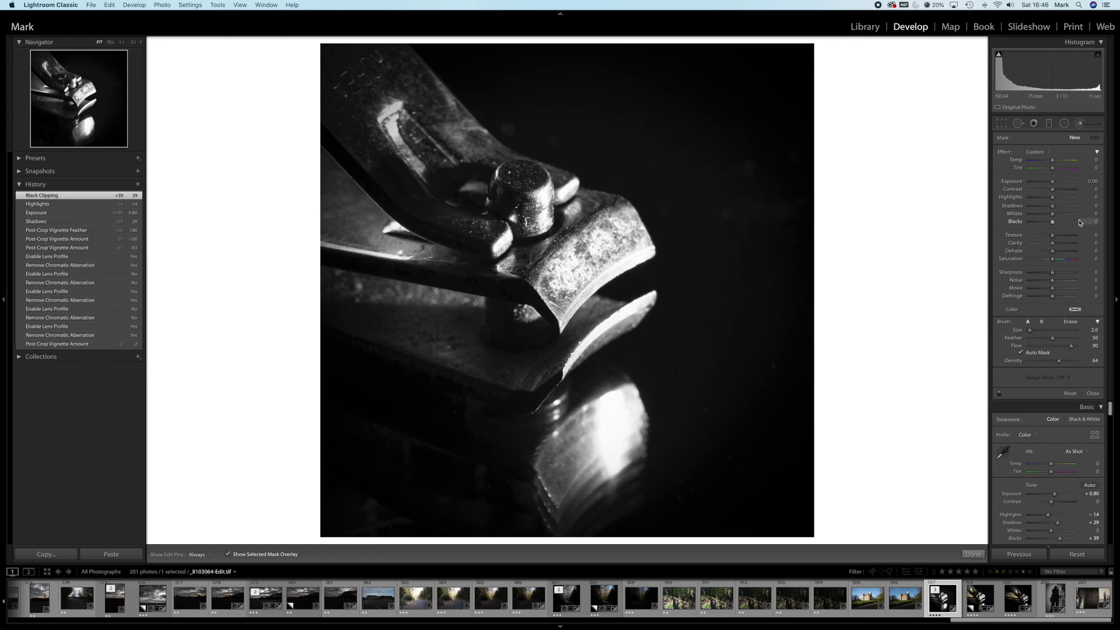
drag(1052, 242, 1058, 245)
scroll(642, 257, up, 3)
Paint the clarity mask along the jaw edges, the lower jaw tip and the reflection's upper area
mouse_move(581, 236)
mouse_down()
mouse_move(637, 246)
mouse_move(653, 237)
mouse_move(622, 213)
mouse_up()
mouse_move(583, 257)
mouse_down()
mouse_move(563, 262)
mouse_move(638, 259)
mouse_move(614, 273)
mouse_move(651, 257)
mouse_move(645, 231)
mouse_move(611, 220)
mouse_move(569, 242)
mouse_move(575, 257)
mouse_up()
scroll(648, 254, down, 3)
mouse_move(645, 301)
mouse_down()
mouse_move(594, 335)
mouse_move(643, 314)
mouse_move(592, 347)
mouse_move(648, 300)
mouse_move(610, 327)
mouse_up()
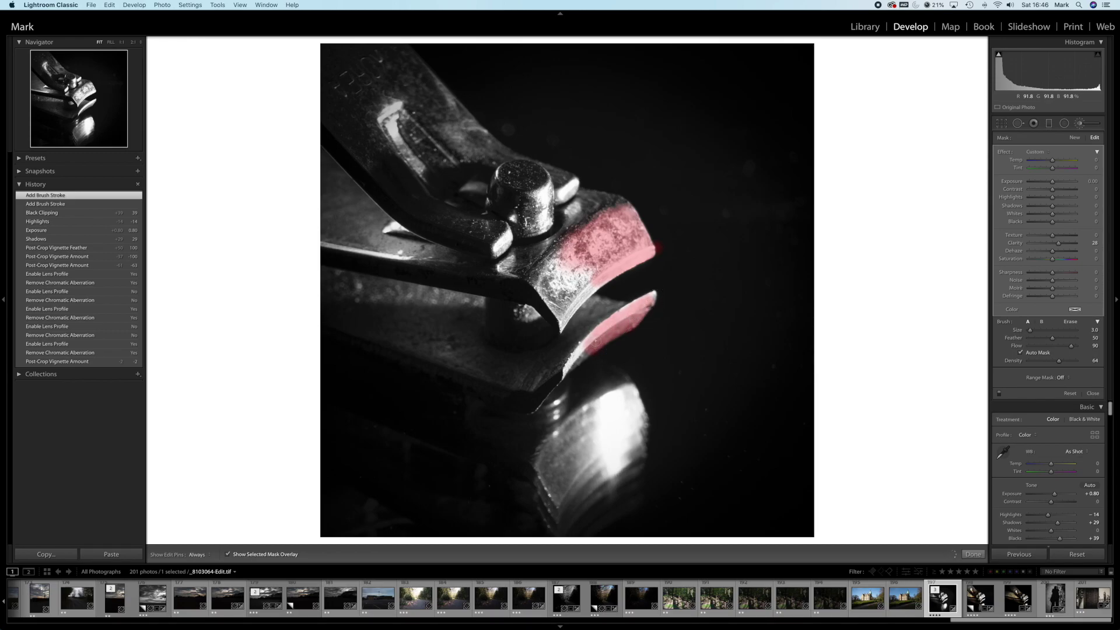
mouse_move(634, 397)
mouse_down()
mouse_move(643, 424)
mouse_move(632, 390)
mouse_move(603, 401)
mouse_move(608, 472)
mouse_move(630, 460)
mouse_move(618, 463)
mouse_move(636, 436)
mouse_move(613, 442)
mouse_move(633, 412)
mouse_move(609, 427)
mouse_up()
key(h)
key(h)
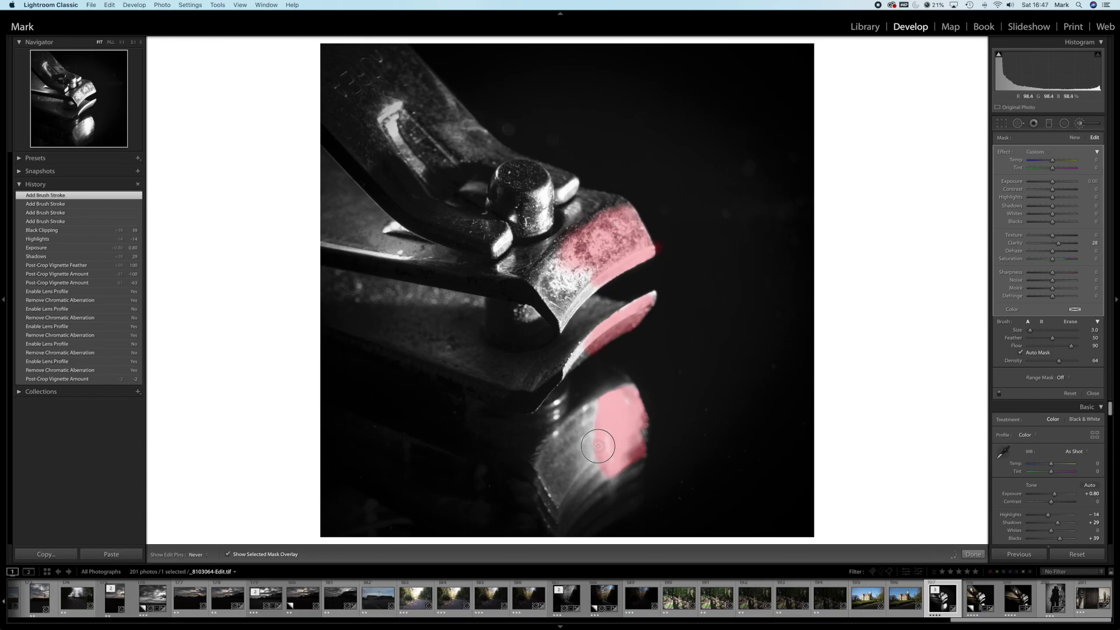
mouse_move(589, 413)
mouse_down()
mouse_move(578, 412)
mouse_move(598, 470)
mouse_move(633, 455)
mouse_move(617, 452)
mouse_move(621, 467)
mouse_up()
key(h)
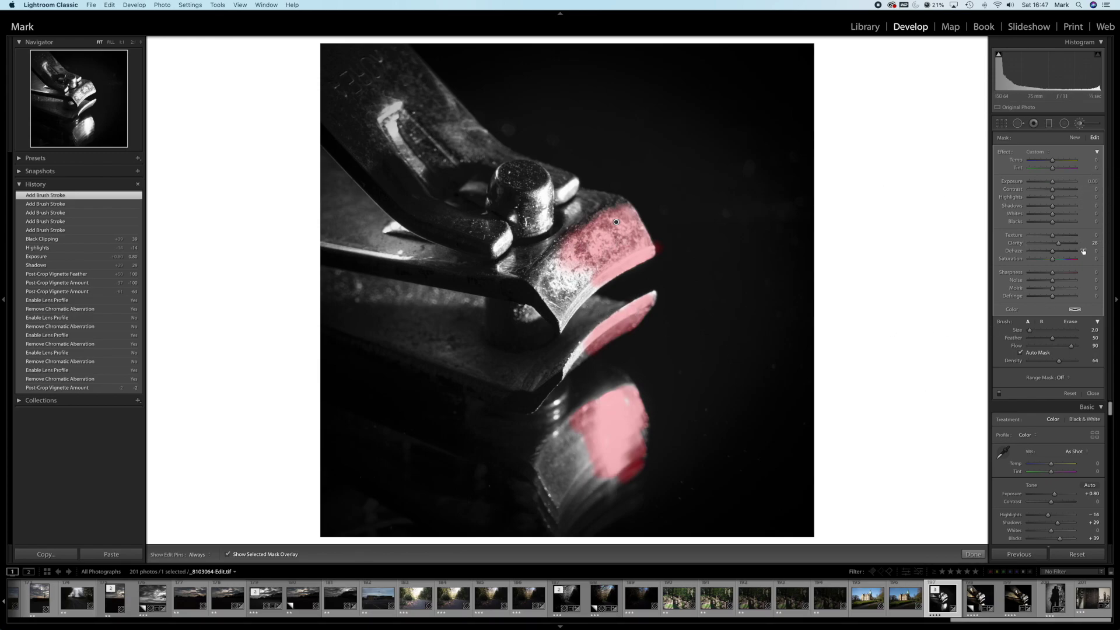
Finish the first mask and start a new brush mask with Clarity 14 and a slightly larger brush
click(972, 553)
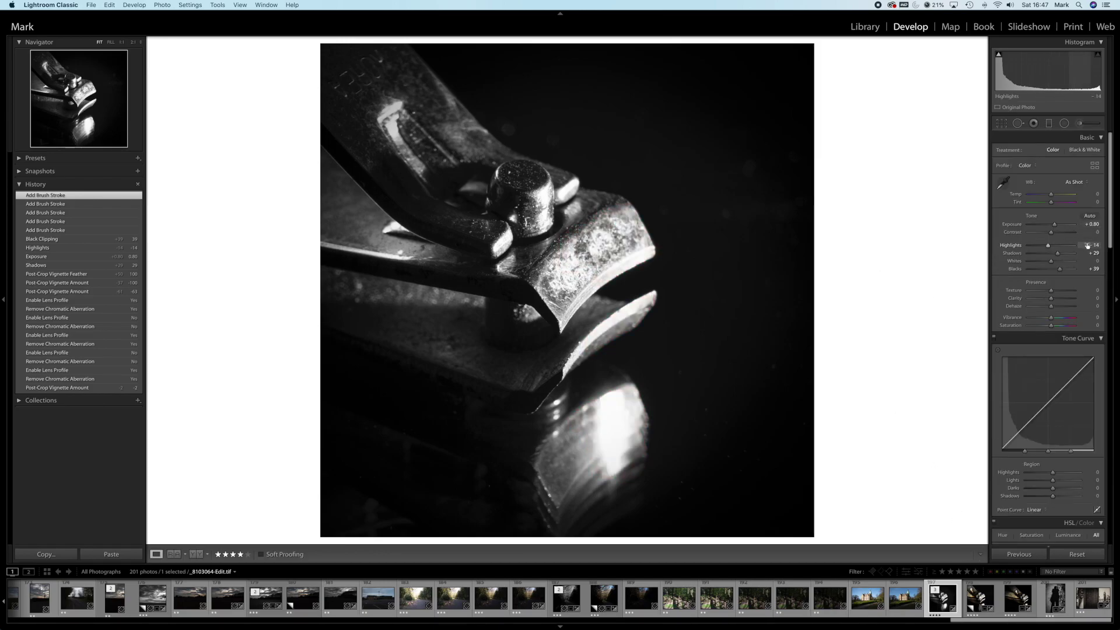
click(1088, 128)
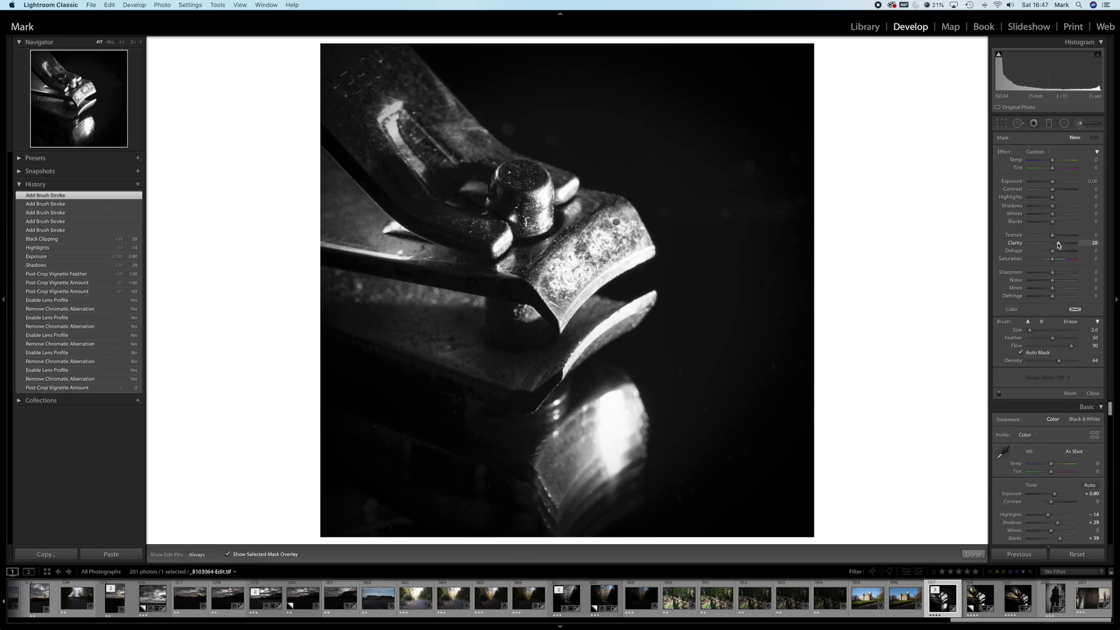
drag(1059, 244, 1056, 245)
drag(1055, 245, 1056, 245)
key(h)
key(bracketright)
Paint the Clarity 14 mask onto the jaw face, lower reflection and bright spot by the pivot
mouse_move(542, 271)
mouse_down()
mouse_move(554, 266)
mouse_move(542, 280)
mouse_move(550, 298)
mouse_move(563, 288)
mouse_move(557, 309)
mouse_move(576, 285)
mouse_move(563, 292)
mouse_move(569, 260)
mouse_move(540, 279)
mouse_move(545, 291)
mouse_move(576, 290)
mouse_move(567, 242)
mouse_move(537, 281)
mouse_move(561, 274)
mouse_up()
key(h)
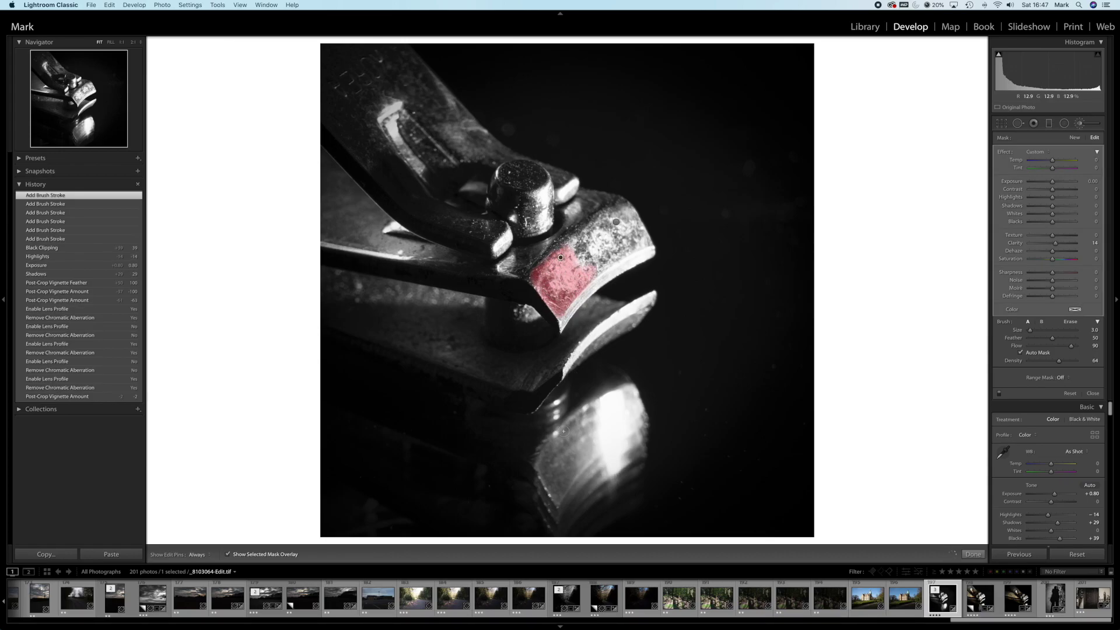
key(h)
mouse_move(540, 466)
mouse_down()
mouse_move(578, 430)
mouse_move(586, 439)
mouse_move(562, 464)
mouse_move(557, 490)
mouse_move(572, 478)
mouse_move(592, 420)
mouse_move(557, 444)
mouse_move(573, 485)
mouse_move(601, 461)
mouse_move(586, 408)
mouse_move(575, 430)
mouse_up()
key(h)
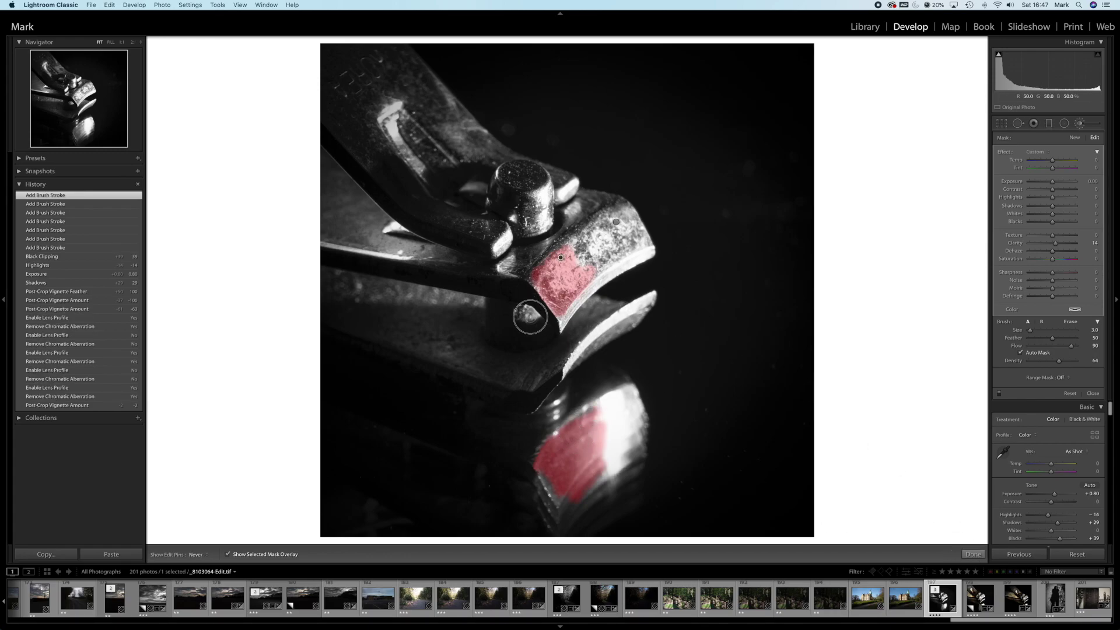
key(h)
mouse_move(529, 318)
mouse_down()
mouse_move(512, 313)
mouse_move(525, 324)
mouse_up()
key(h)
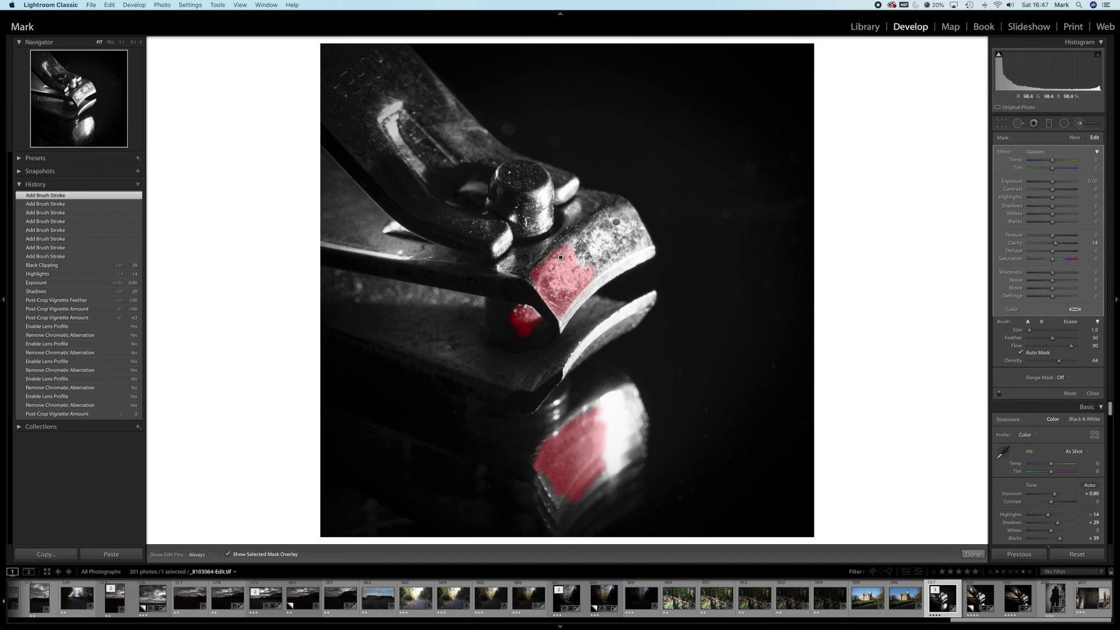
key(h)
Extend the mask onto the lever beside the bolt, the bolt head and the upper lever's highlight
mouse_move(502, 241)
mouse_down()
mouse_move(496, 257)
mouse_move(506, 229)
mouse_move(496, 248)
mouse_up()
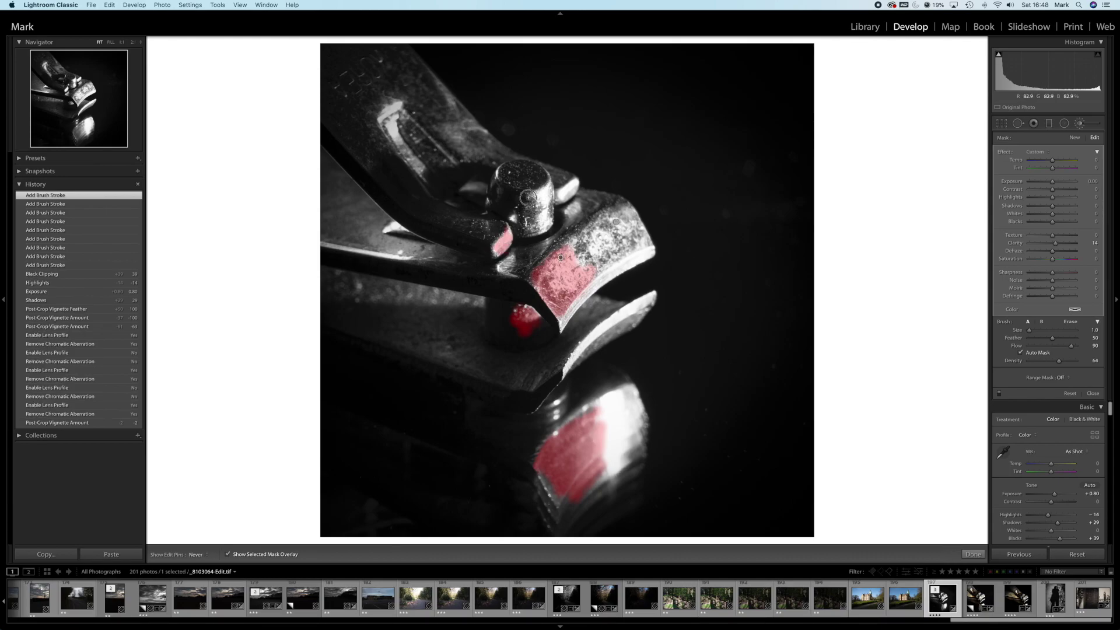
mouse_move(528, 198)
mouse_down()
mouse_move(546, 199)
mouse_move(545, 230)
mouse_move(541, 217)
mouse_move(547, 229)
mouse_move(571, 190)
mouse_up()
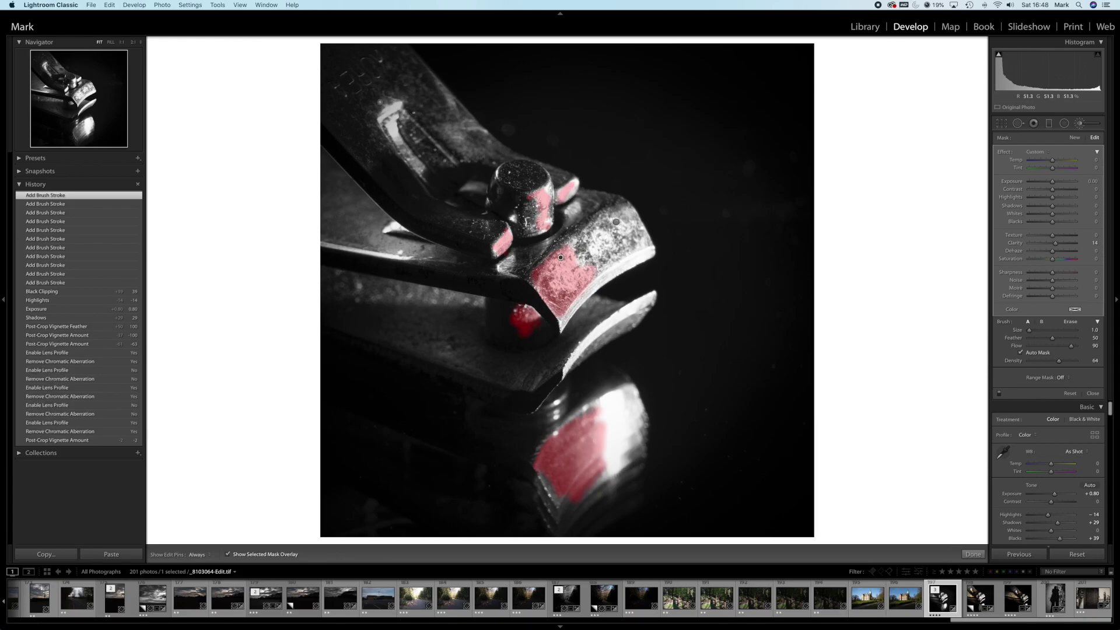
mouse_move(401, 110)
mouse_down()
mouse_move(382, 114)
mouse_move(399, 147)
mouse_move(382, 112)
mouse_up()
key(h)
key(h)
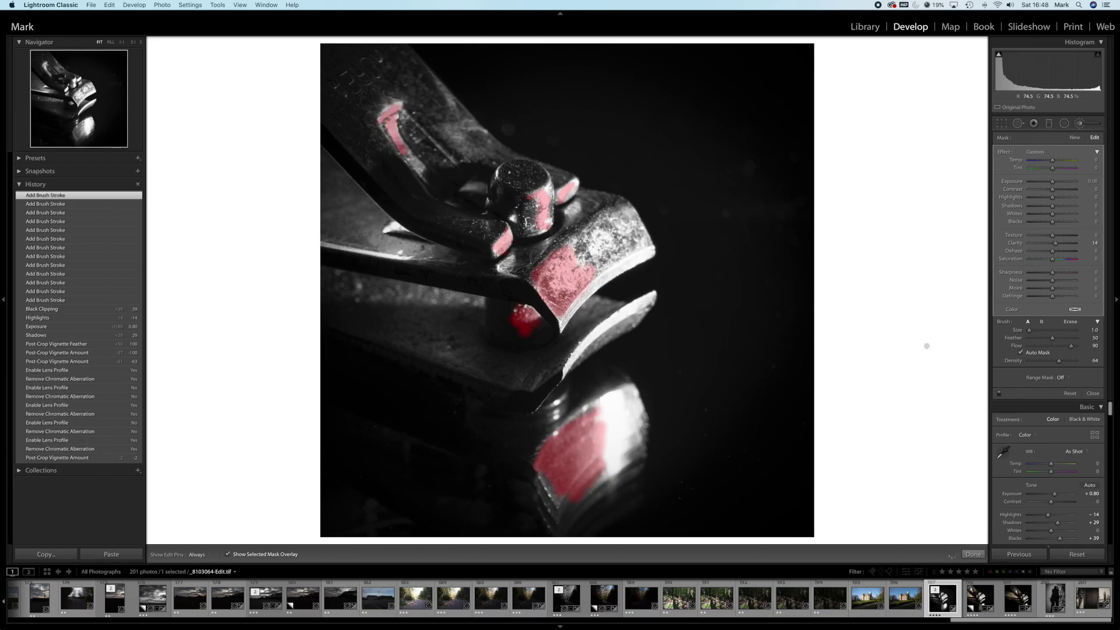
Close the brush adjustments, view the next two colour originals, then return to the black-and-white edit
click(968, 555)
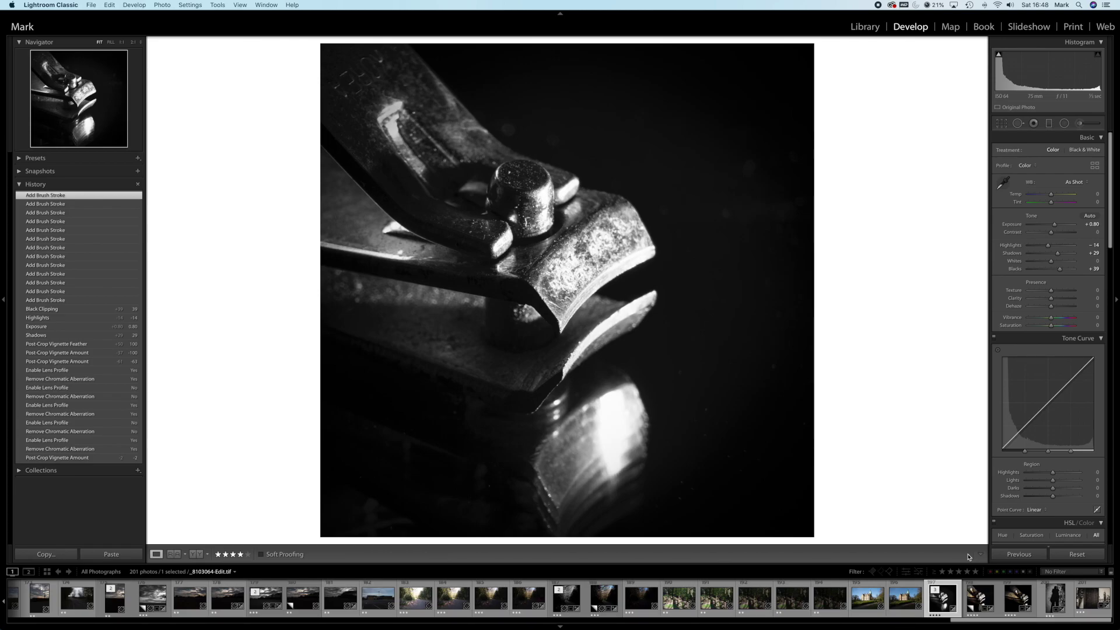
key(Right)
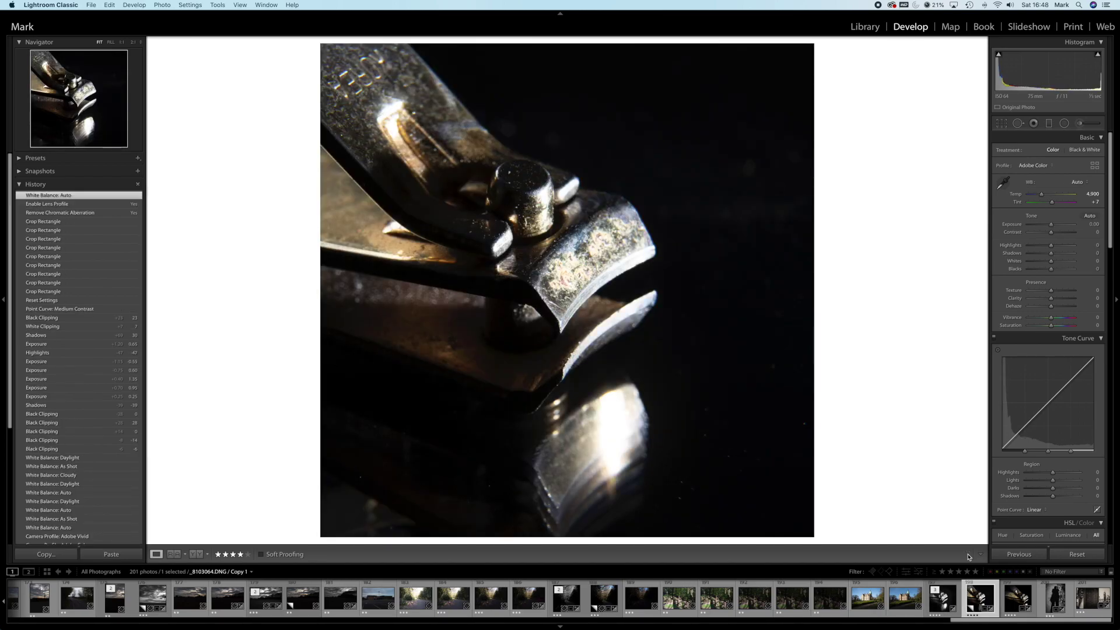
key(Right)
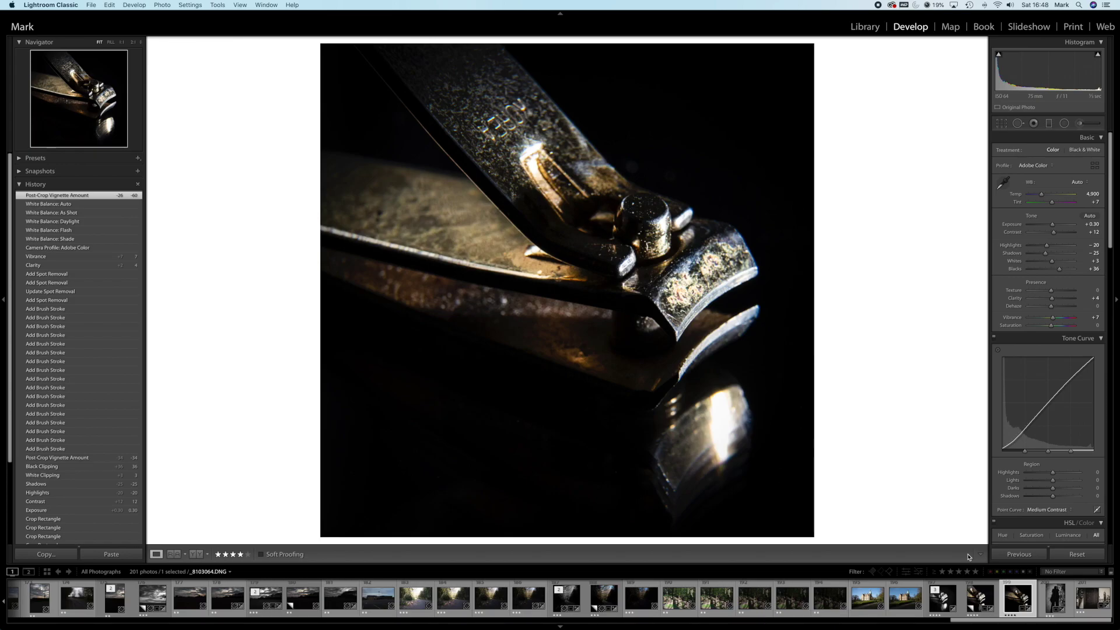
key(Left)
key(Left)
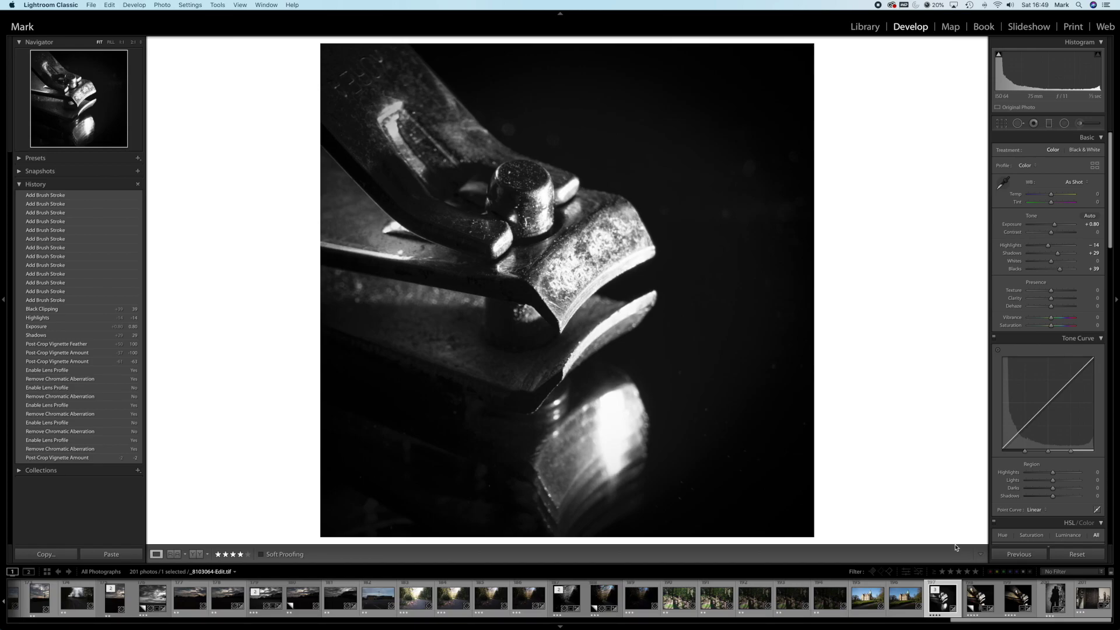
click(121, 43)
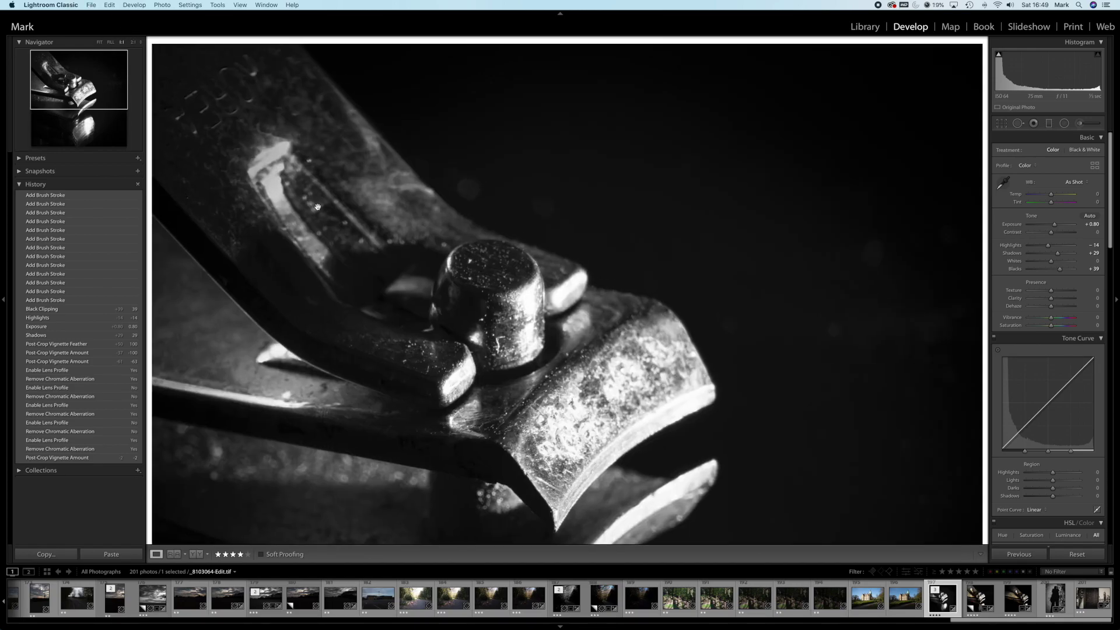
scroll(445, 326, down, 3)
scroll(403, 331, down, 3)
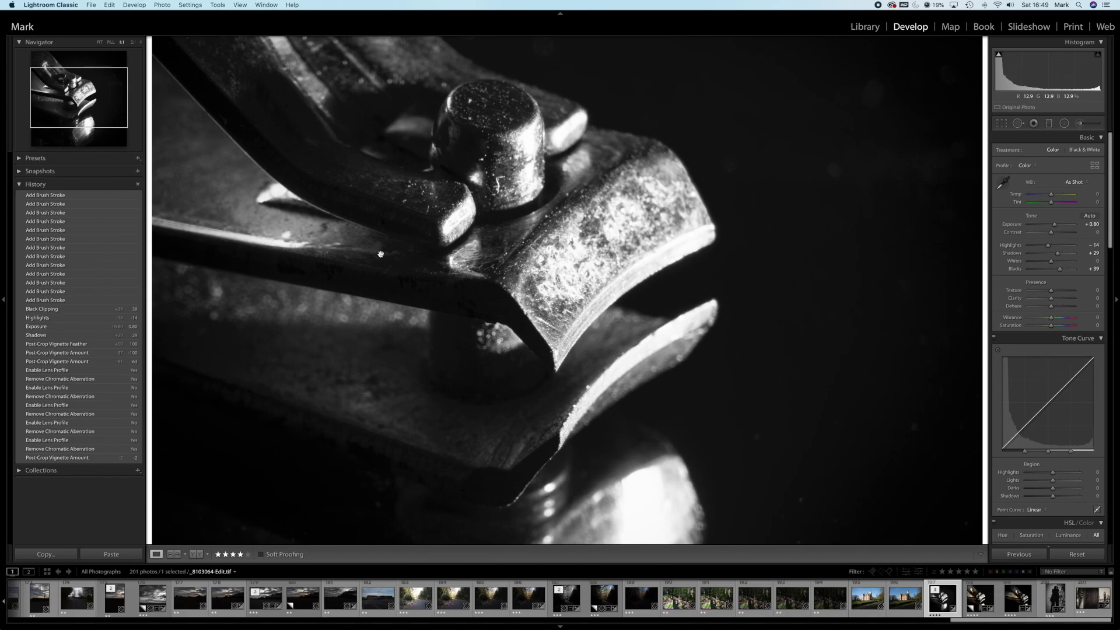
click(133, 42)
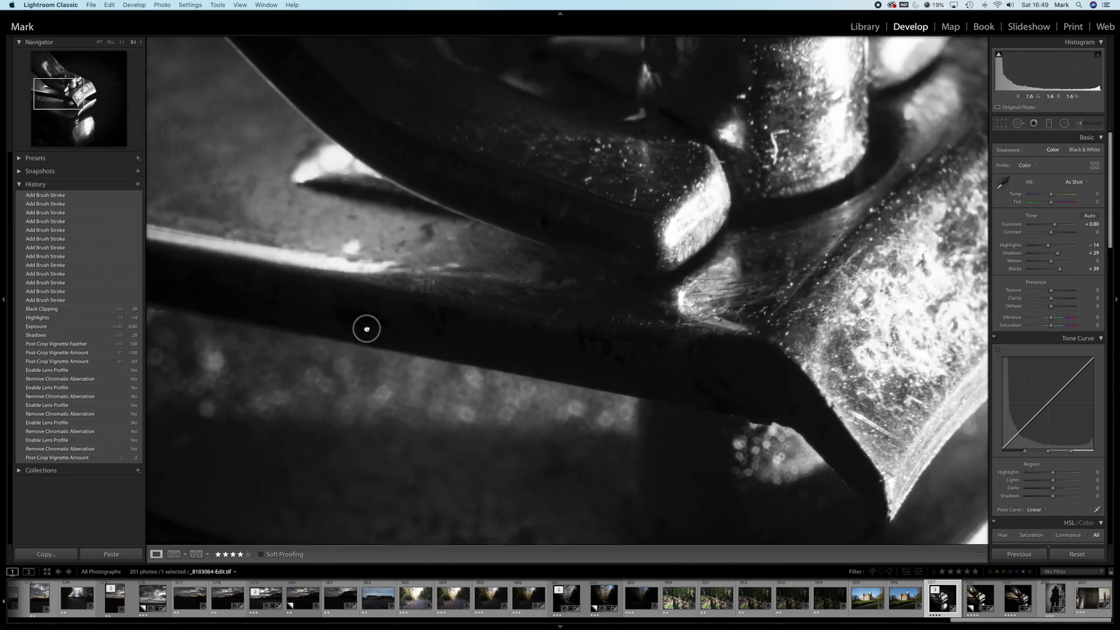
drag(366, 329, 397, 333)
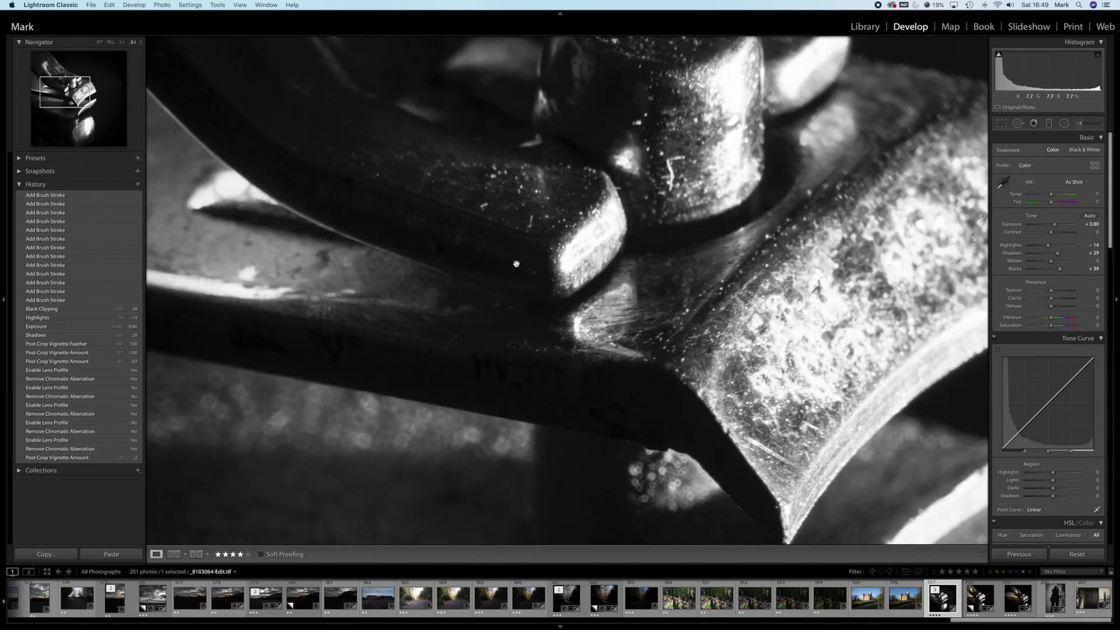
drag(515, 261, 377, 436)
drag(475, 325, 504, 204)
drag(554, 358, 542, 241)
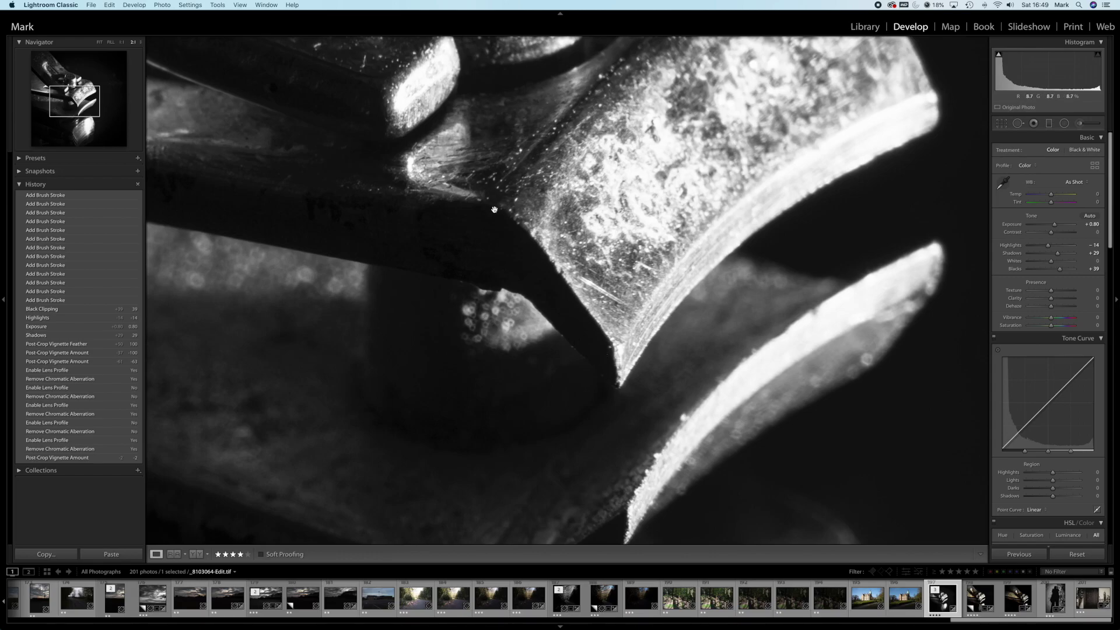
drag(554, 247, 630, 413)
drag(514, 256, 675, 395)
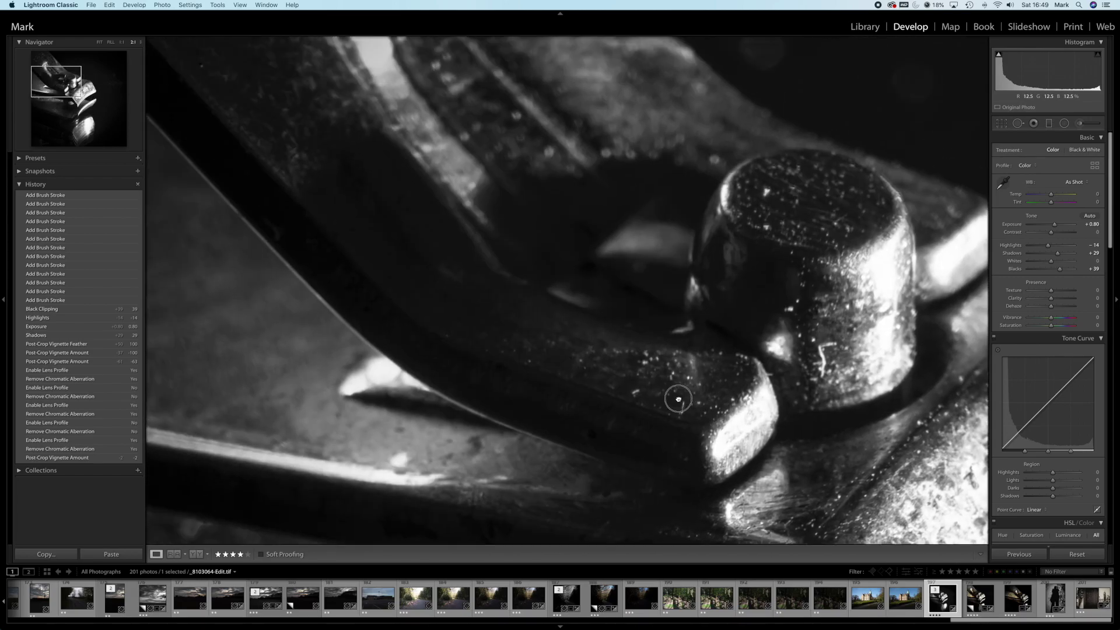
drag(590, 292, 490, 248)
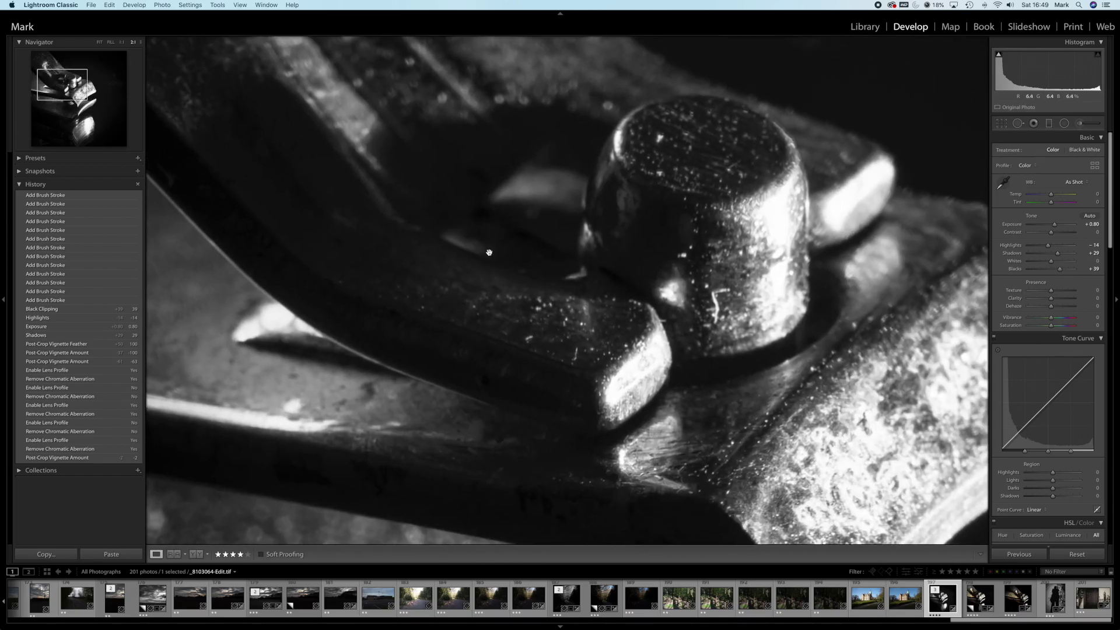
click(98, 42)
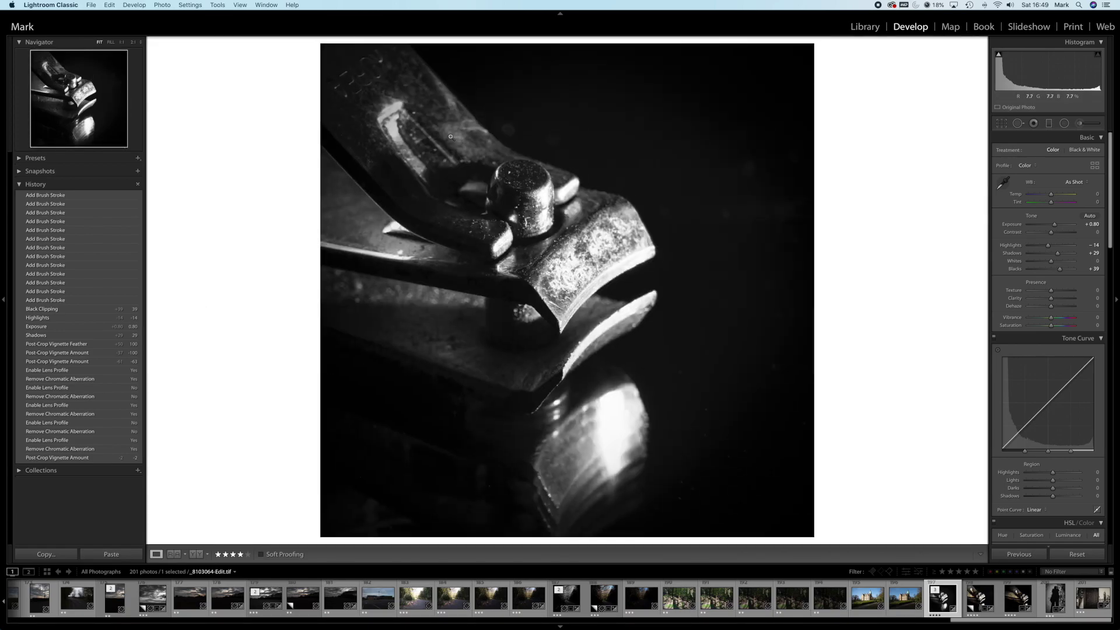